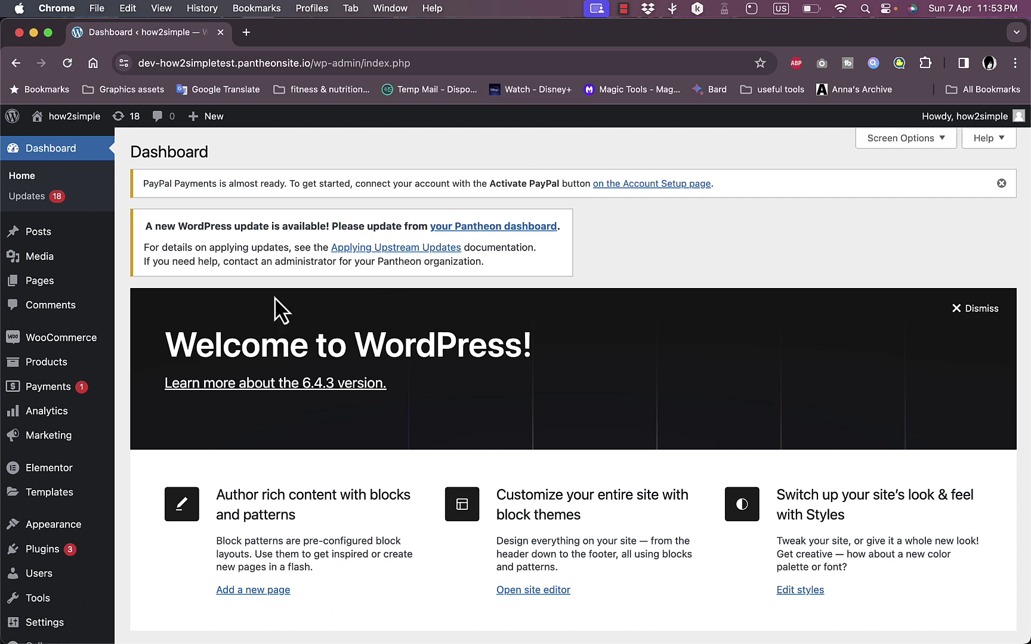
- Go to the Add New Plugin page under Plugins
{"action": "mouse_move", "coordinate": [73, 343]}
{"action": "mouse_move", "coordinate": [57, 552]}
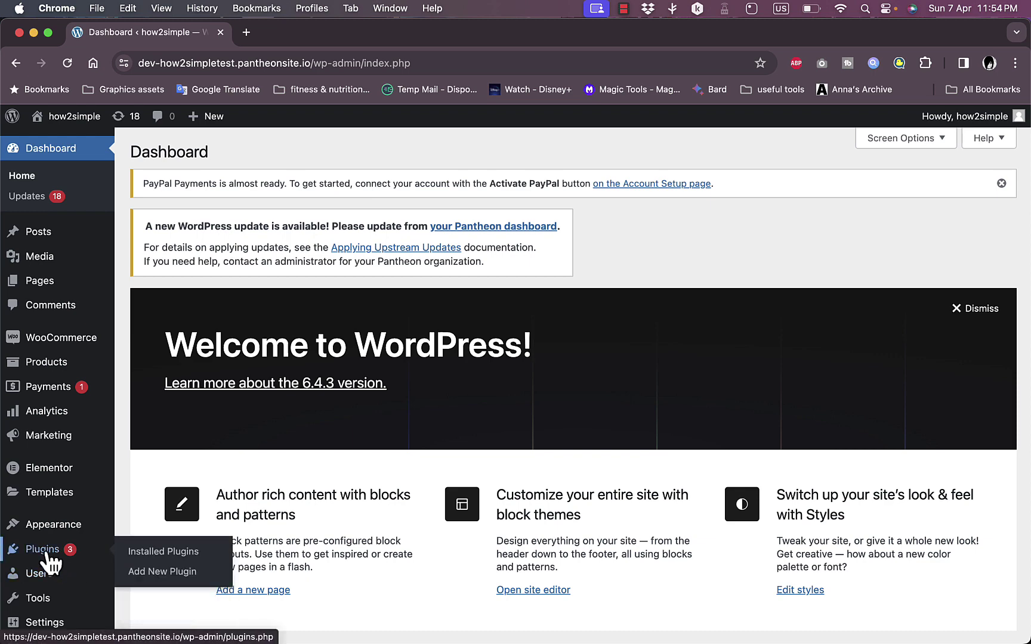
{"action": "left_click", "coordinate": [168, 574]}
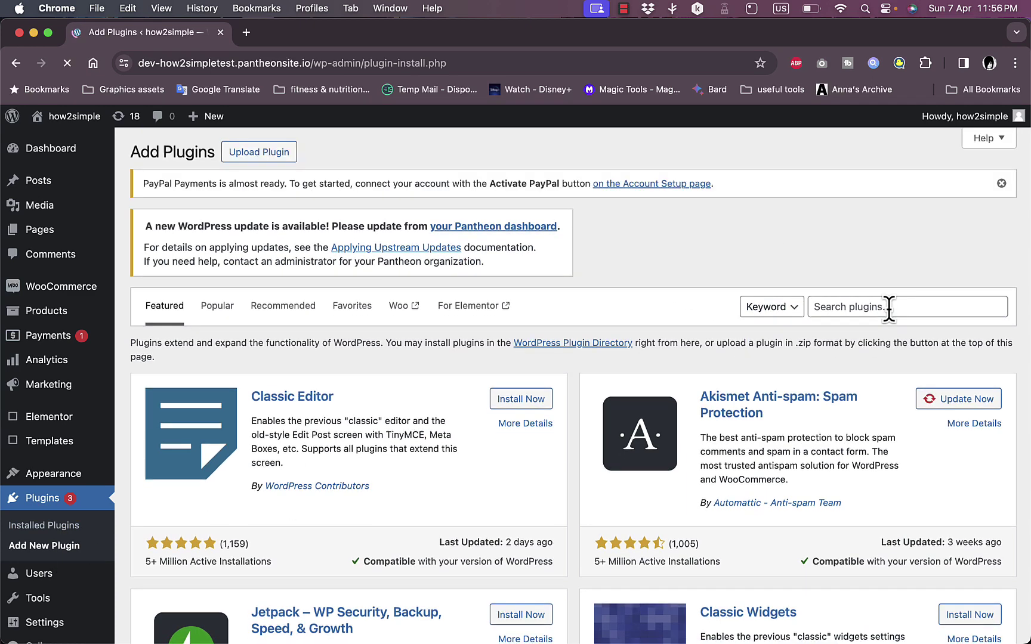
- Search plugins for 'woocommerce shipment & order tracking' and scroll to the YITH card
{"action": "left_click", "coordinate": [889, 307]}
{"action": "type", "text": "w"}
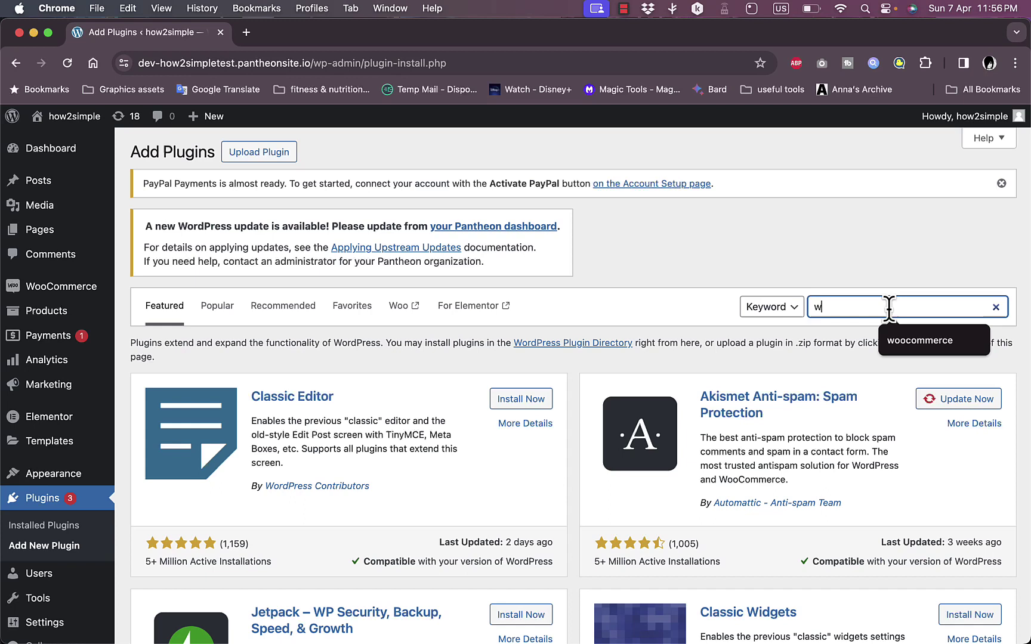
{"action": "type", "text": "oocommerce"}
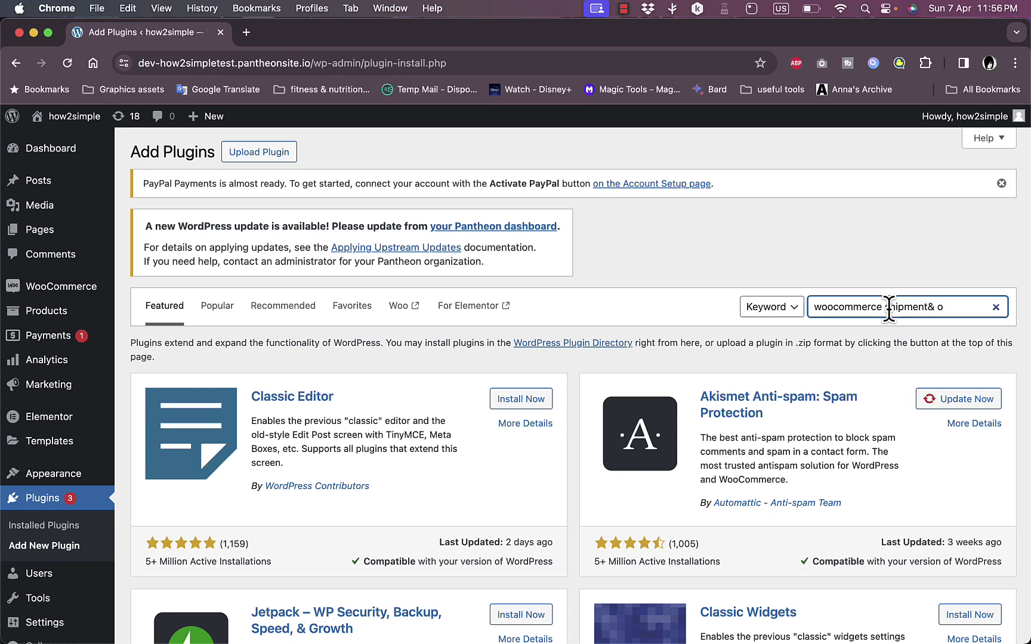
{"action": "type", "text": "shipment& order"}
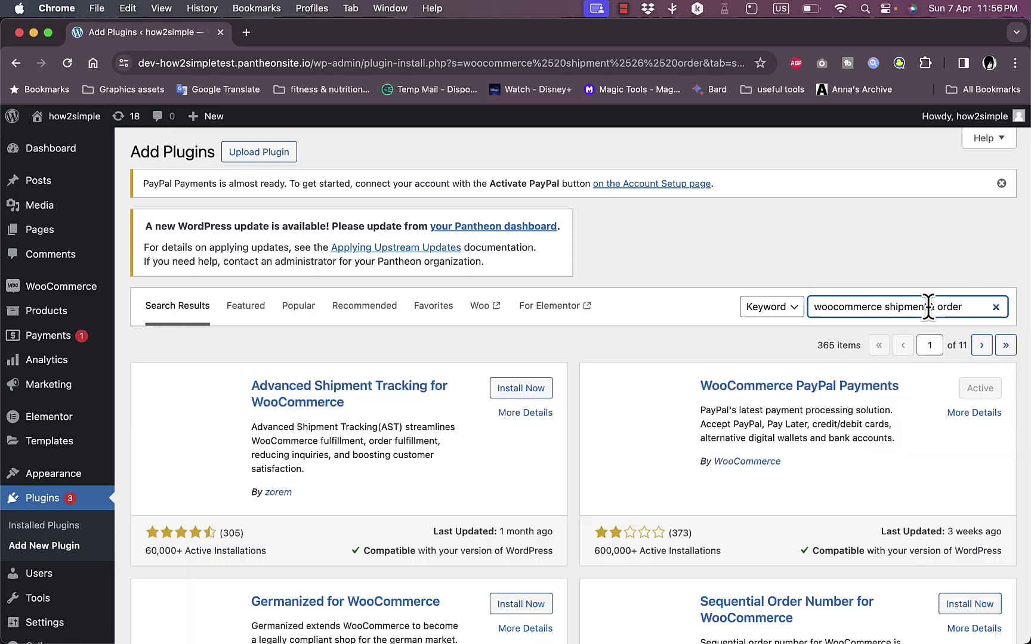
{"action": "left_click", "coordinate": [928, 306]}
{"action": "type", "text": "order"}
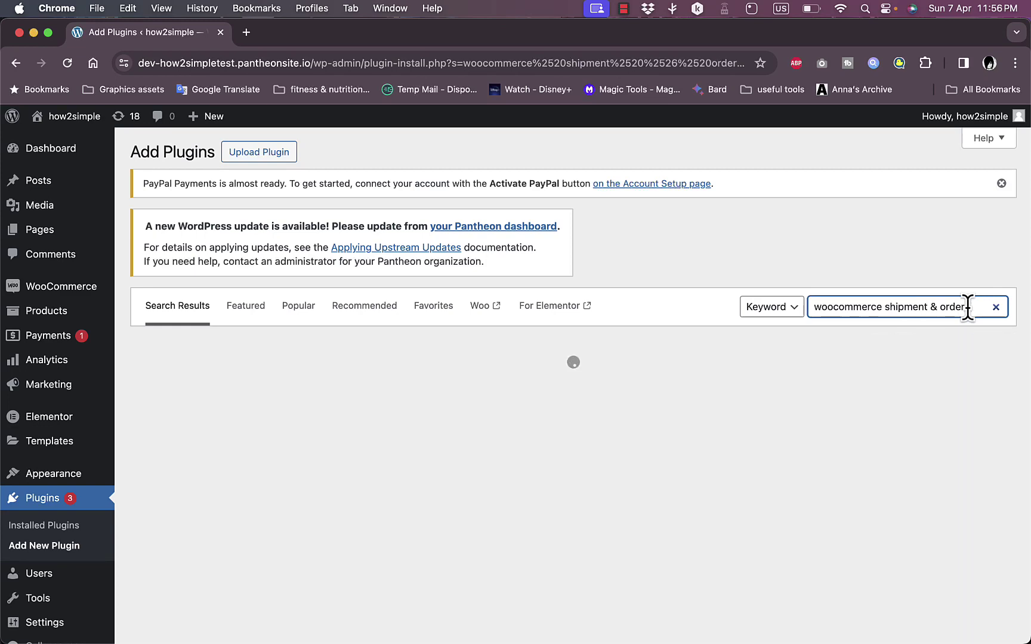
{"action": "type", "text": " tracking"}
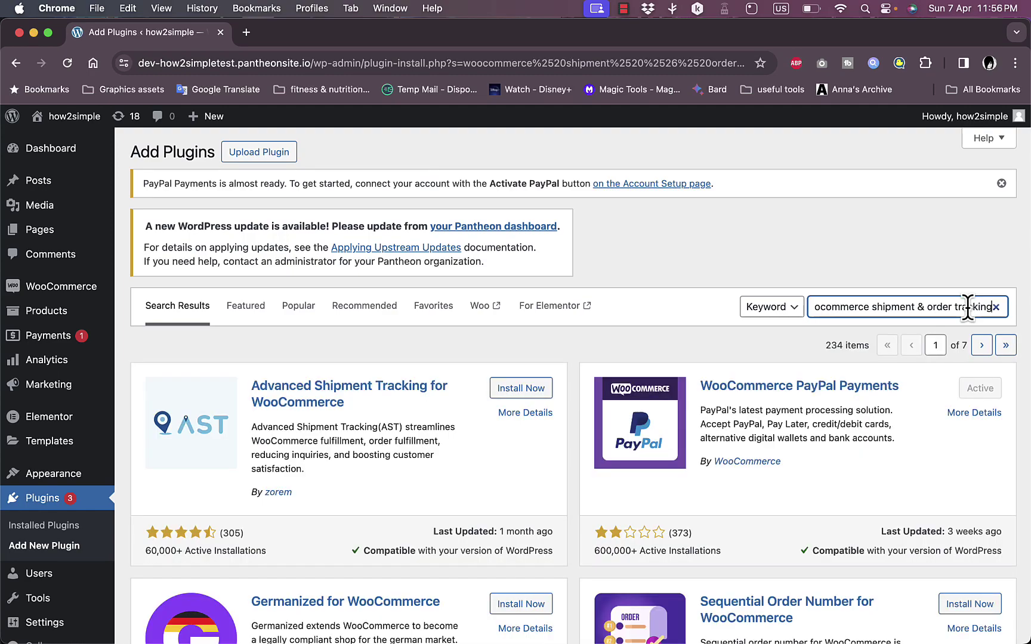
{"action": "scroll", "coordinate": [782, 462], "scroll_direction": "down", "scroll_amount": 5}
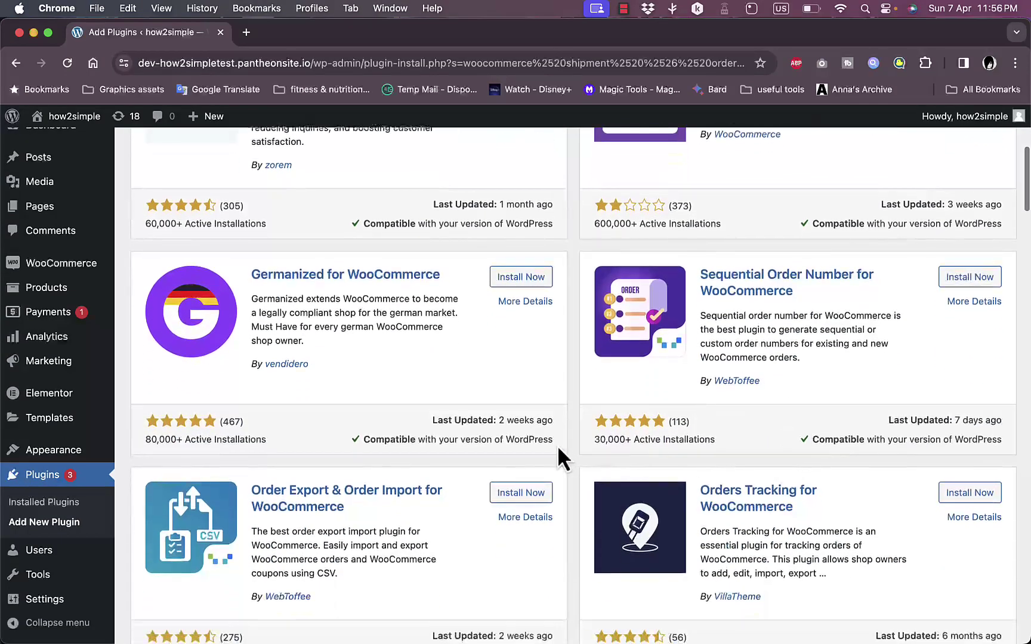
{"action": "scroll", "coordinate": [557, 445], "scroll_direction": "down", "scroll_amount": 6}
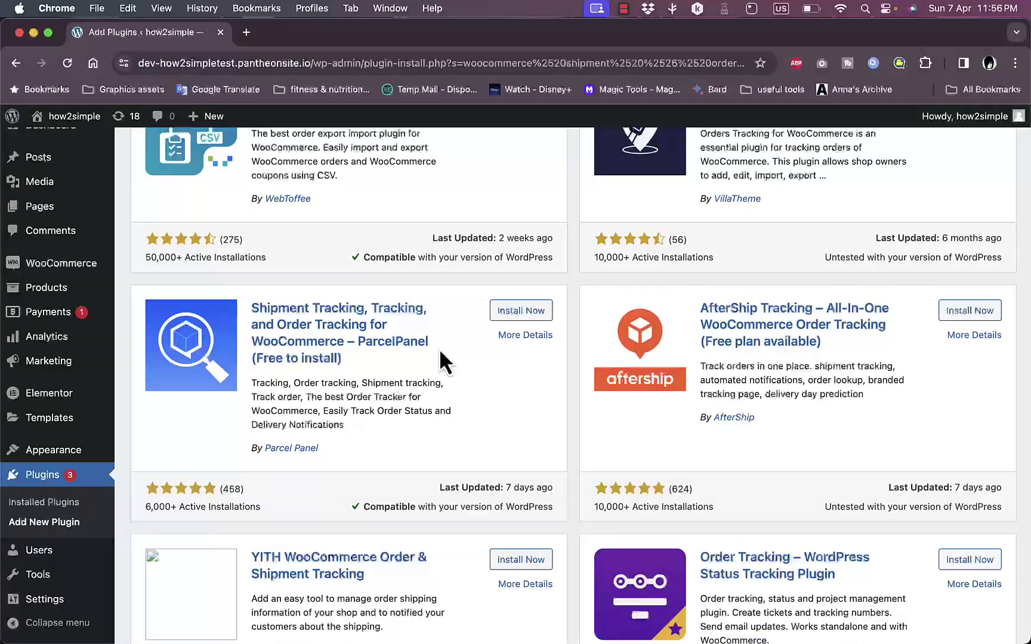
{"action": "scroll", "coordinate": [439, 349], "scroll_direction": "down", "scroll_amount": 5}
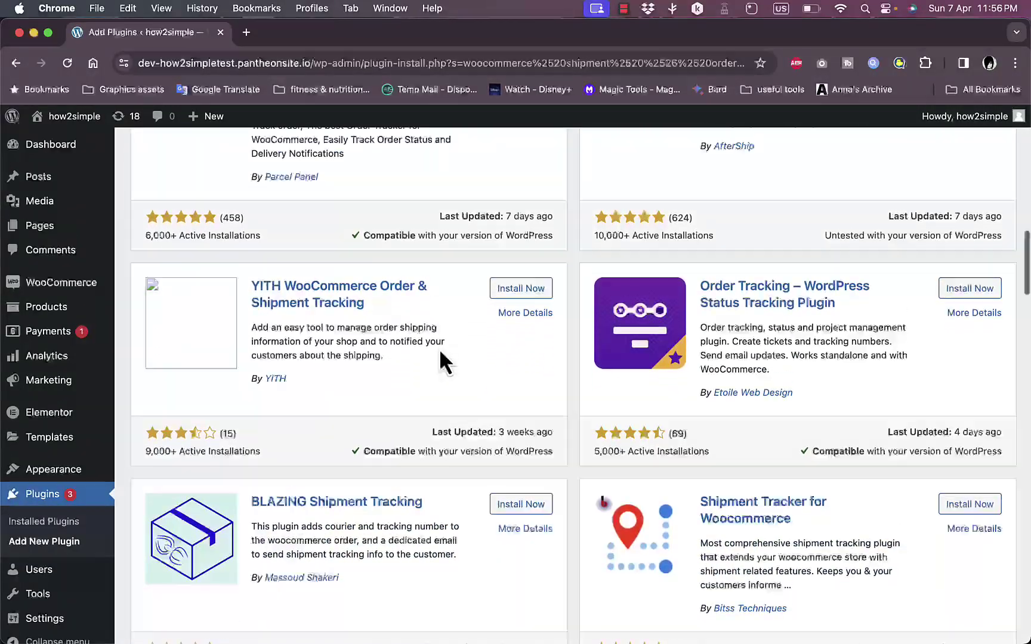
{"action": "scroll", "coordinate": [439, 349], "scroll_direction": "up", "scroll_amount": 10}
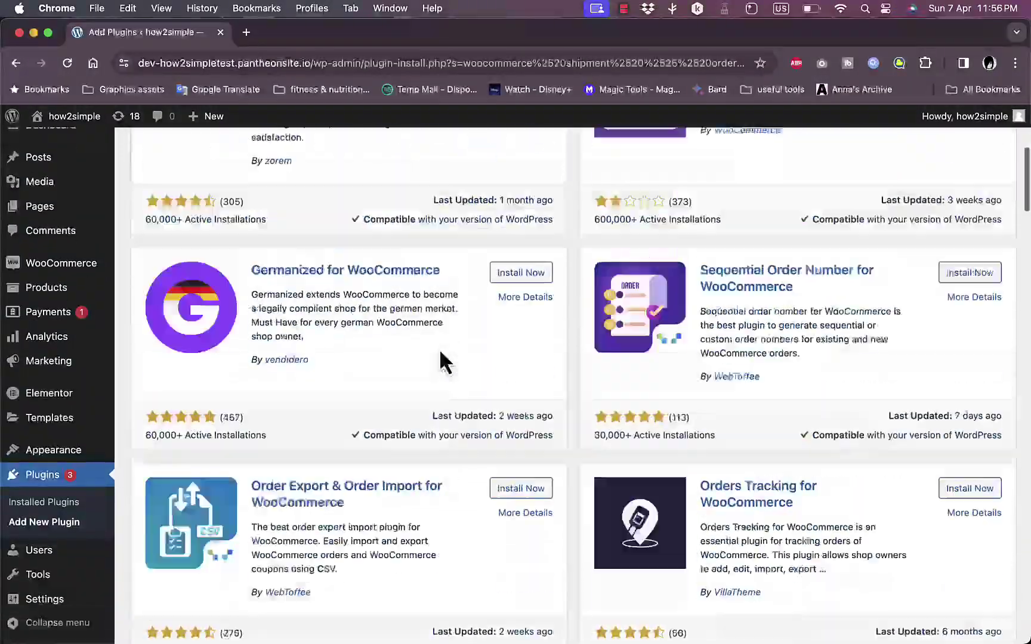
{"action": "scroll", "coordinate": [439, 349], "scroll_direction": "down", "scroll_amount": 10}
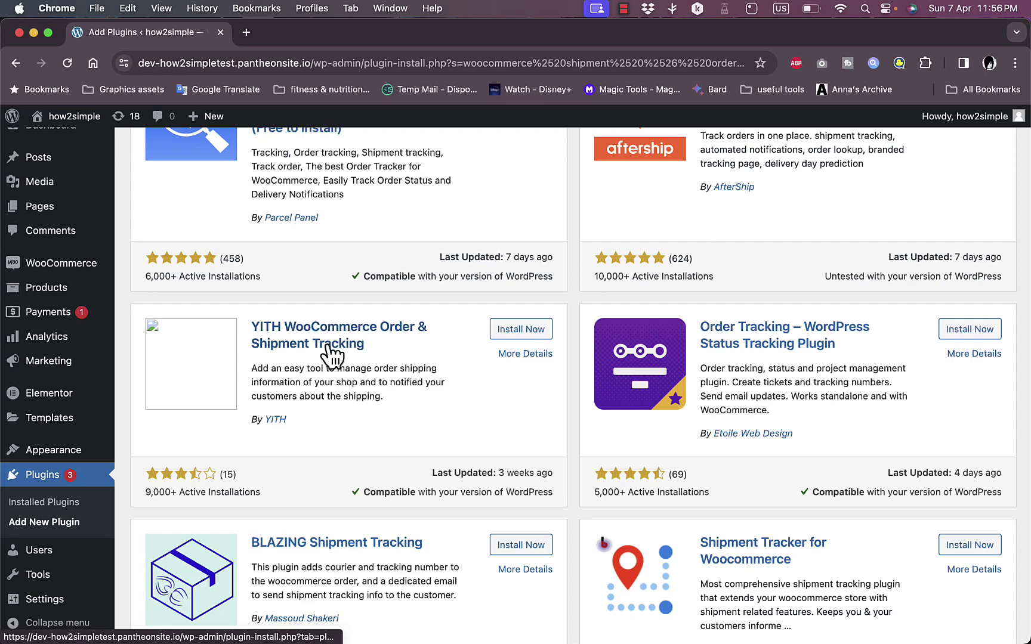
- Install and activate YITH WooCommerce Order & Shipment Tracking, then return to Add New Plugin
{"action": "left_click", "coordinate": [518, 332]}
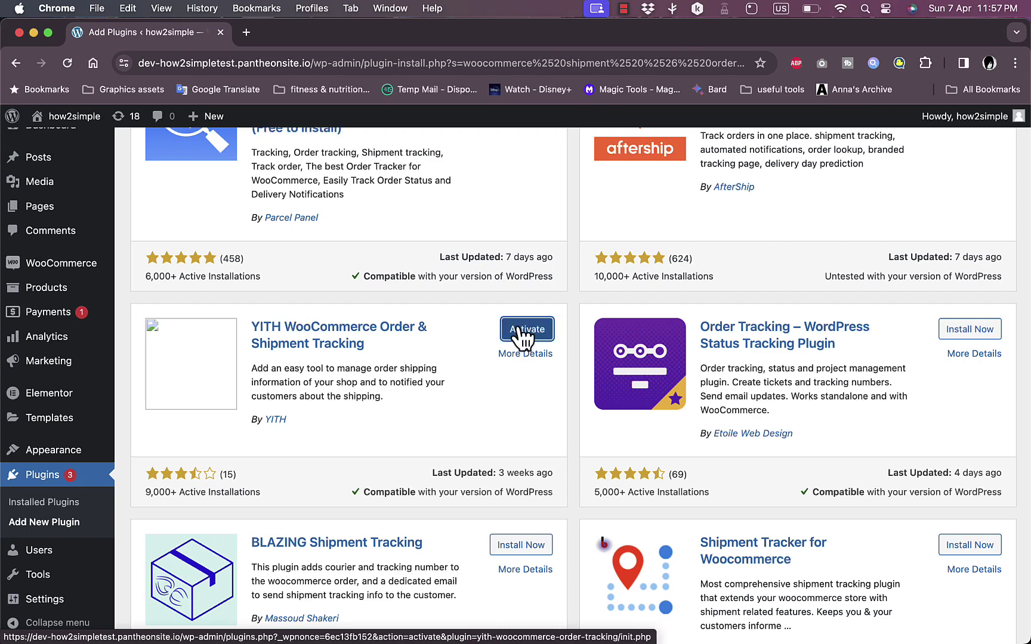
{"action": "left_click", "coordinate": [541, 339]}
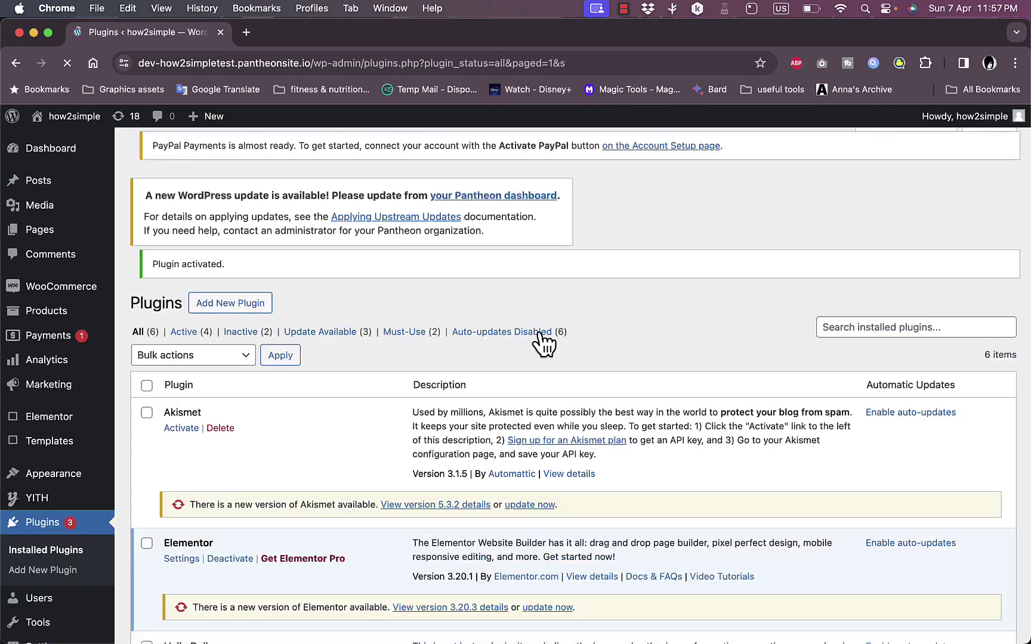
{"action": "scroll", "coordinate": [388, 370], "scroll_direction": "down", "scroll_amount": 10}
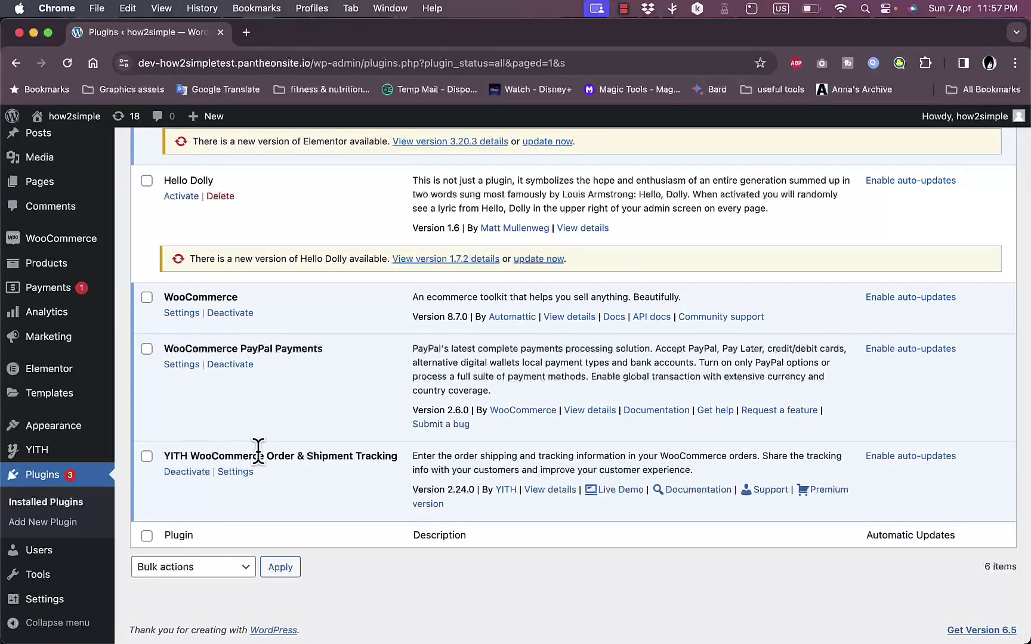
{"action": "left_click", "coordinate": [60, 525]}
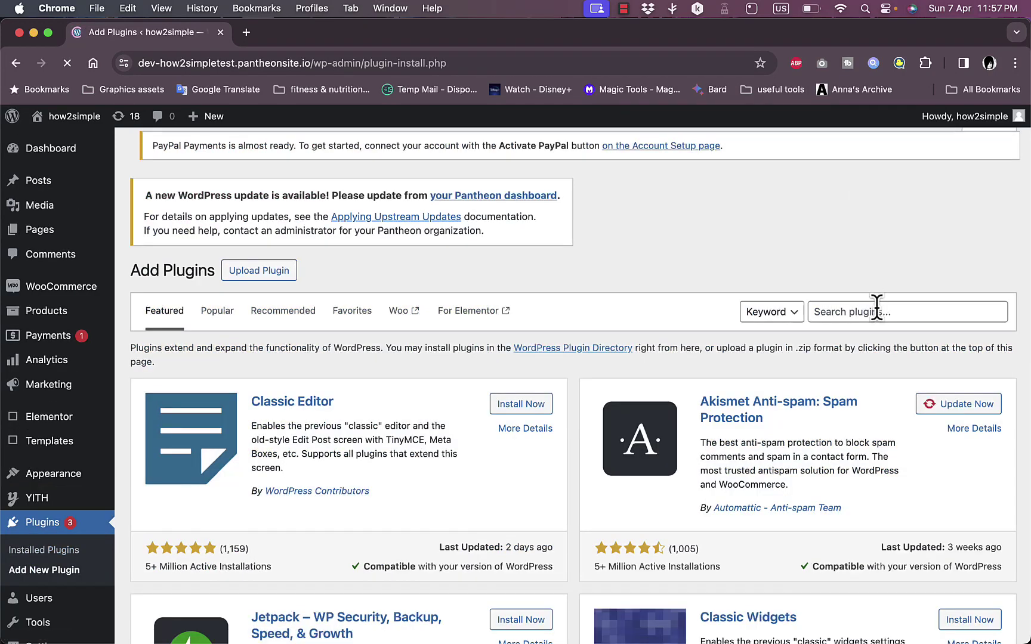
- Search 'woocommerce shipment & order tracking' again and install Advanced Shipment Tracking for WooCommerce
{"action": "left_click", "coordinate": [877, 307]}
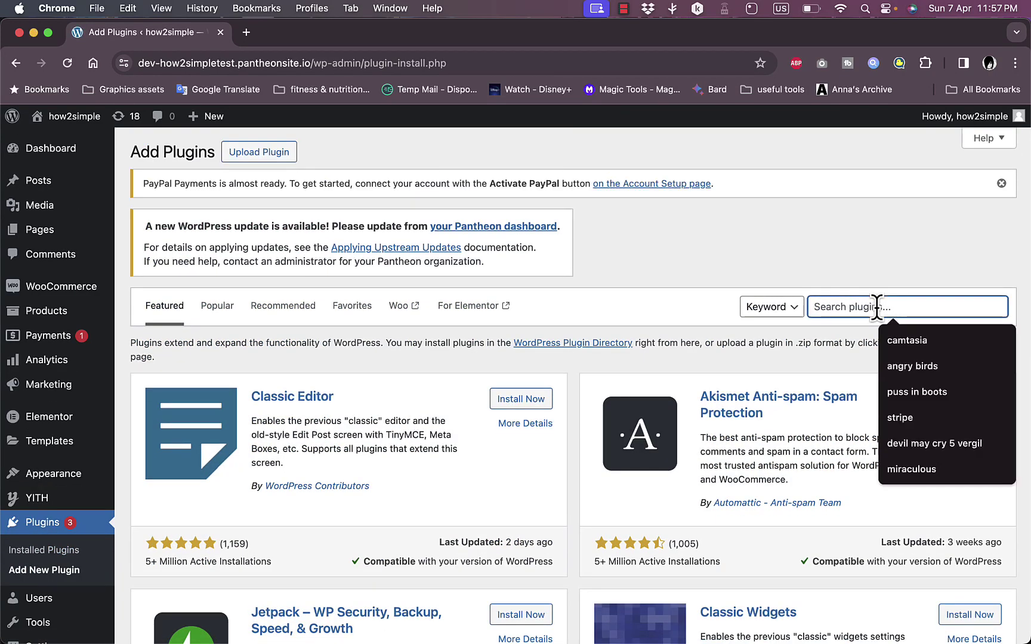
{"action": "type", "text": "woocommer"}
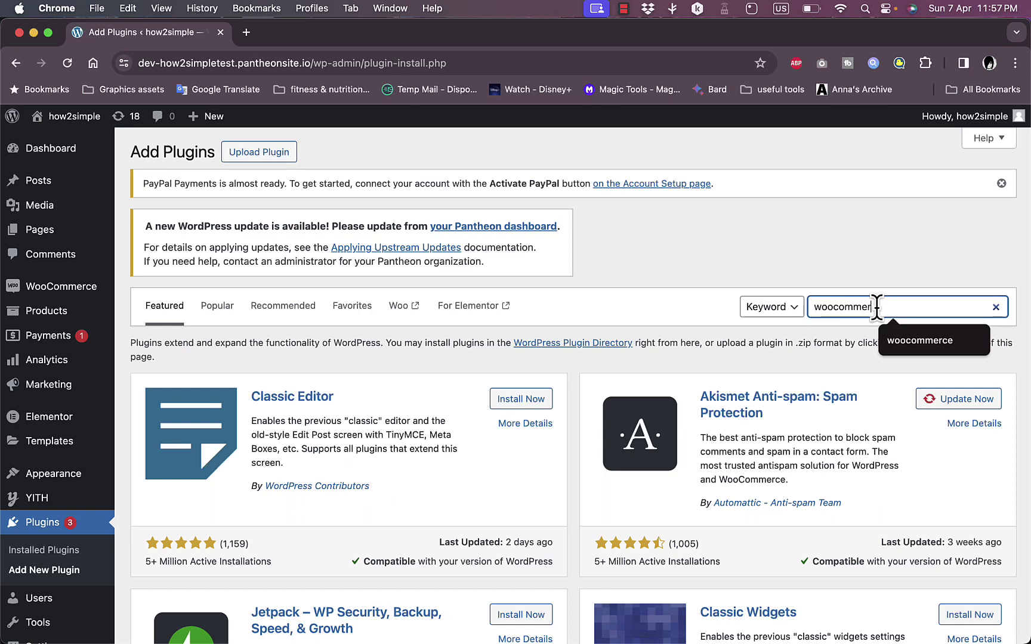
{"action": "type", "text": "ce shi"}
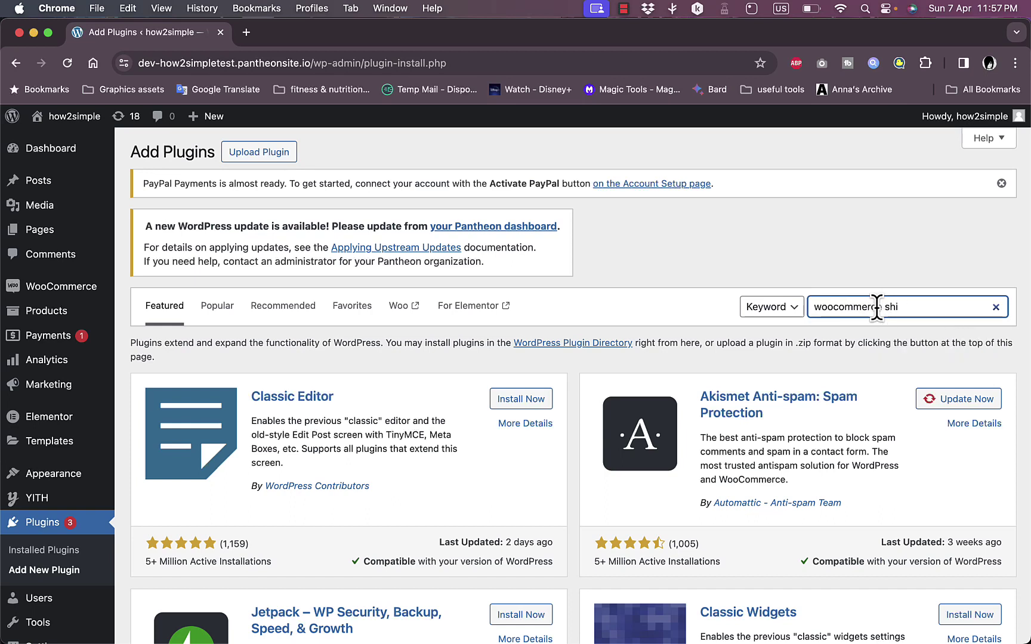
{"action": "type", "text": "pment & ord"}
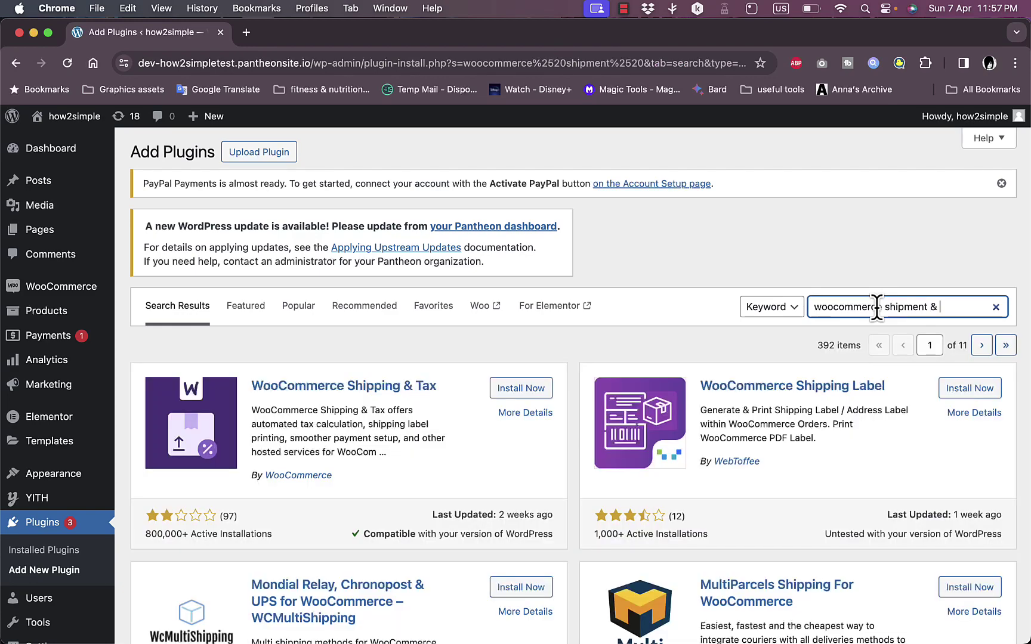
{"action": "type", "text": "er tracking"}
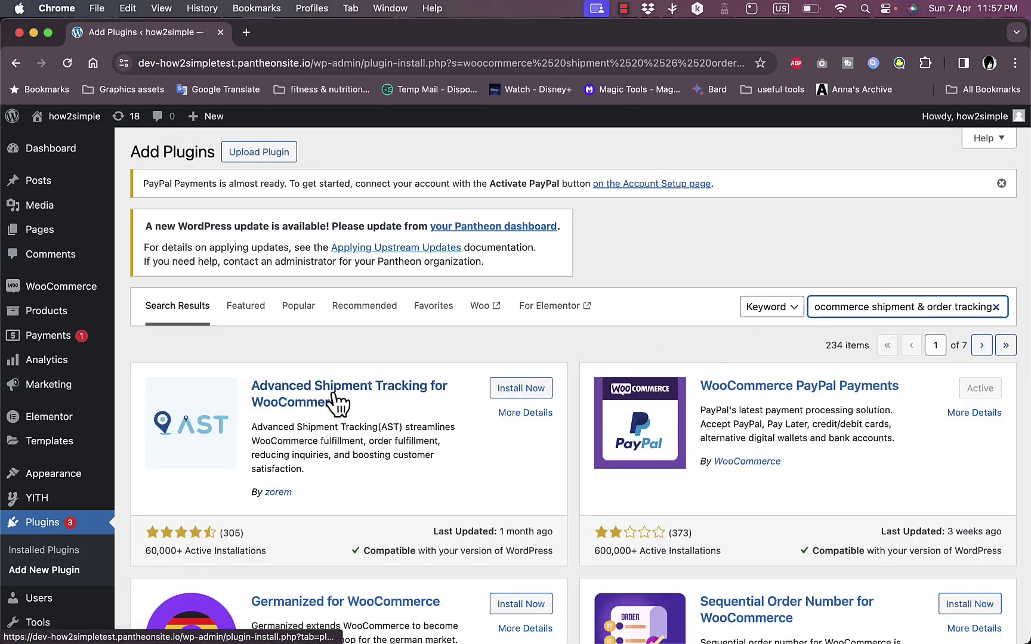
{"action": "scroll", "coordinate": [334, 394], "scroll_direction": "down", "scroll_amount": 3}
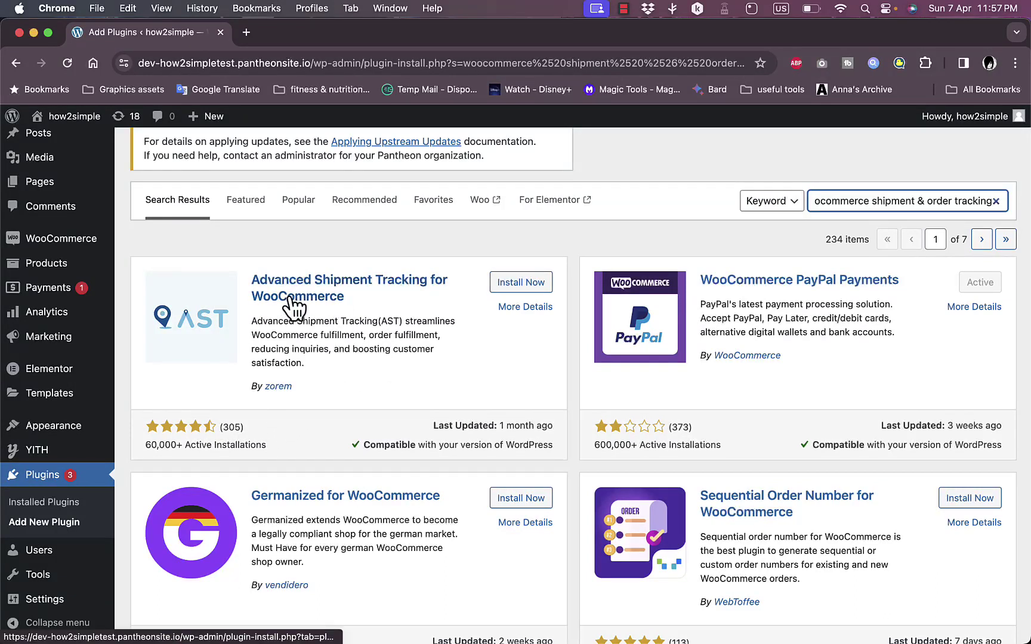
{"action": "left_click", "coordinate": [539, 285]}
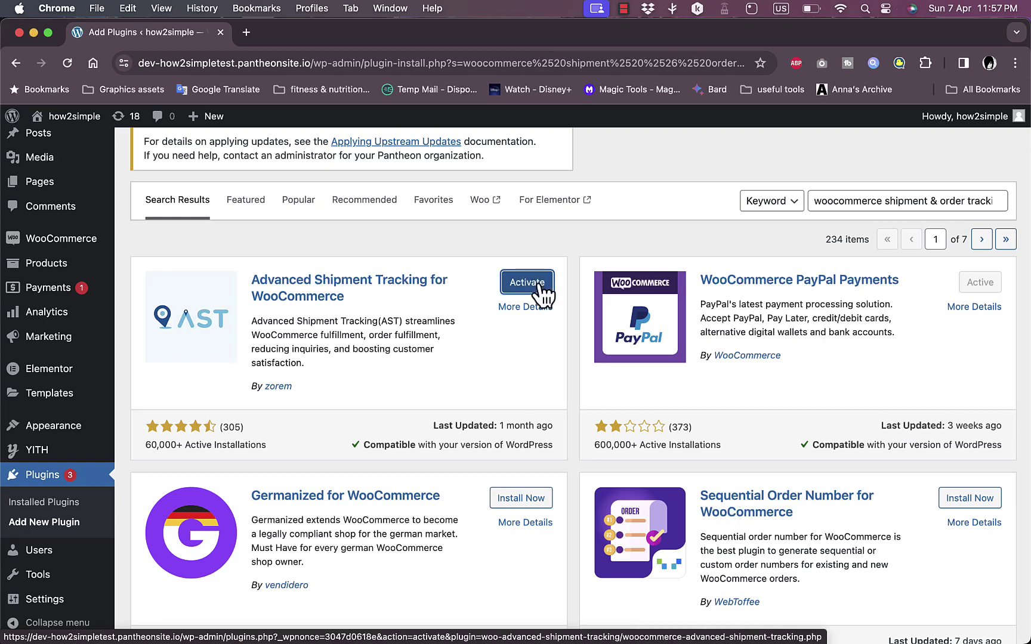
- Activate Advanced Shipment Tracking and review the Plugins list, now showing 7 plugins
{"action": "left_click", "coordinate": [540, 285]}
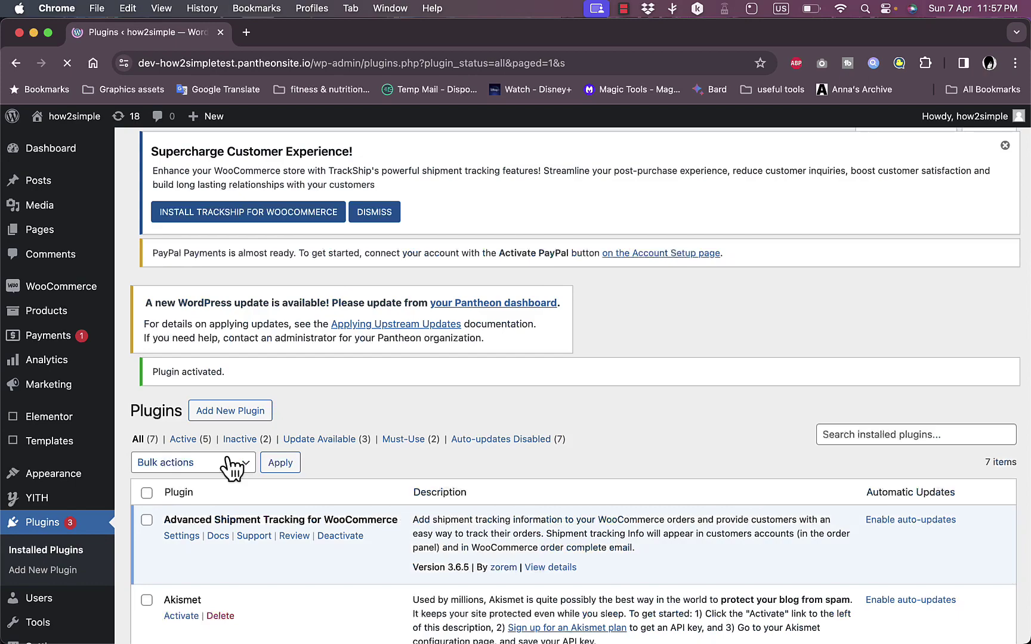
{"action": "scroll", "coordinate": [230, 468], "scroll_direction": "down", "scroll_amount": 5}
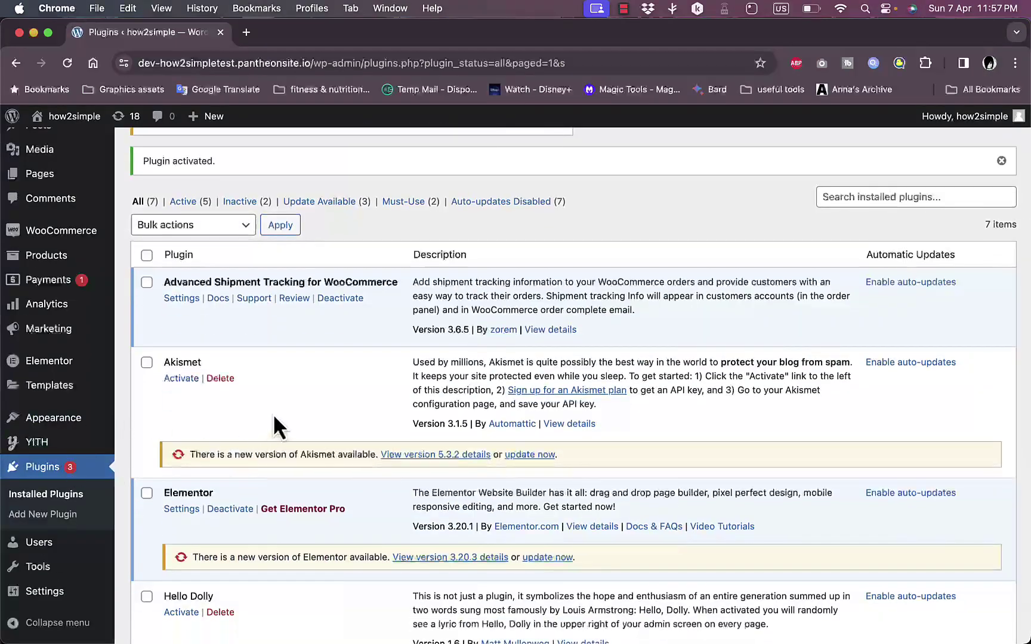
{"action": "scroll", "coordinate": [273, 413], "scroll_direction": "down", "scroll_amount": 3}
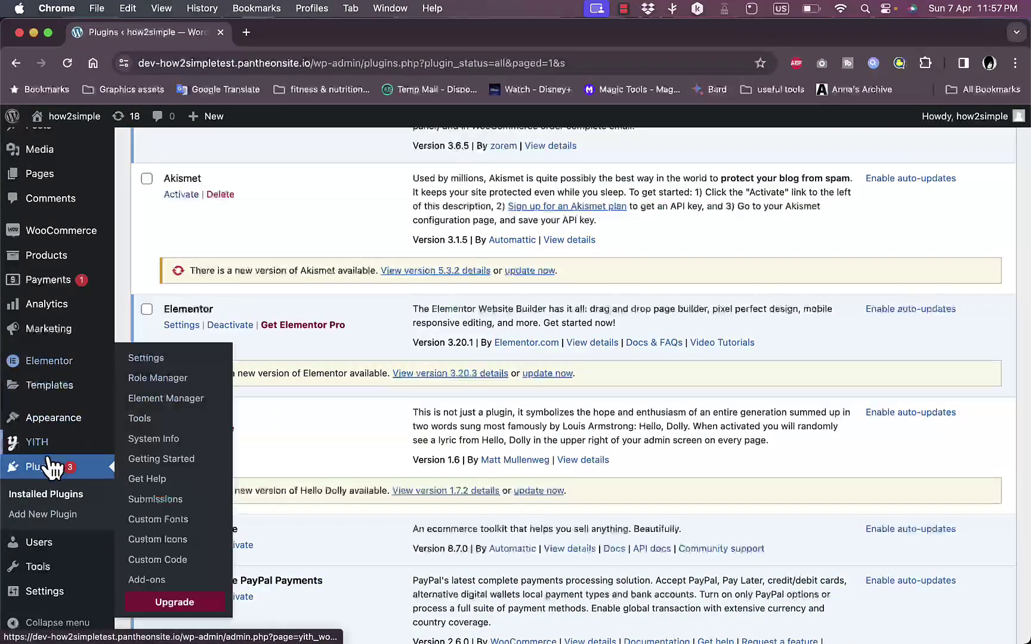
{"action": "mouse_move", "coordinate": [37, 451]}
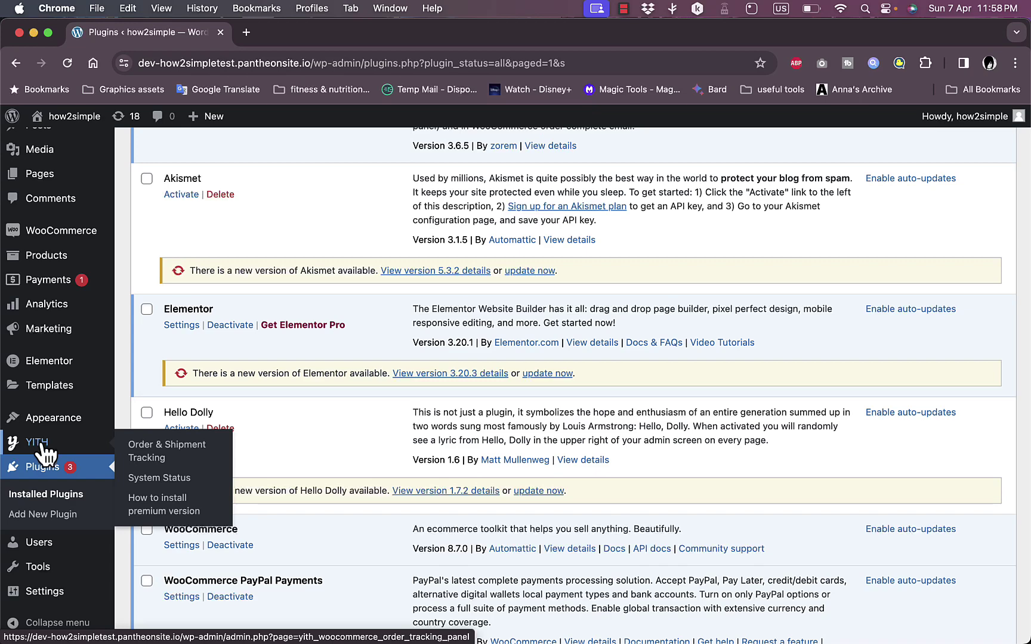
- Open the YITH Order & Shipment Tracking settings and scroll through the General options
{"action": "left_click", "coordinate": [156, 458]}
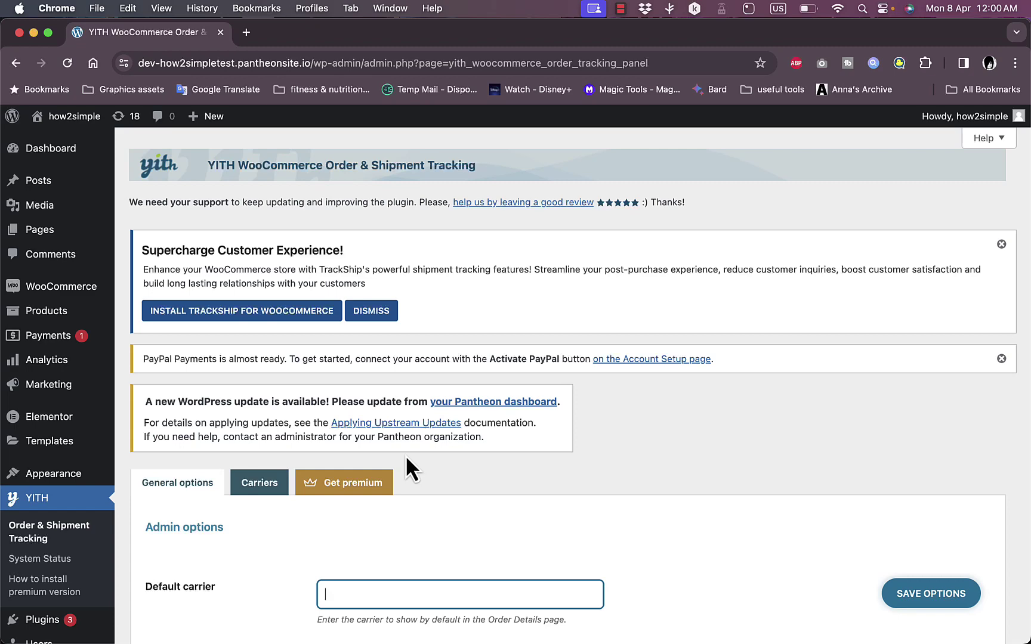
{"action": "scroll", "coordinate": [501, 481], "scroll_direction": "down", "scroll_amount": 1}
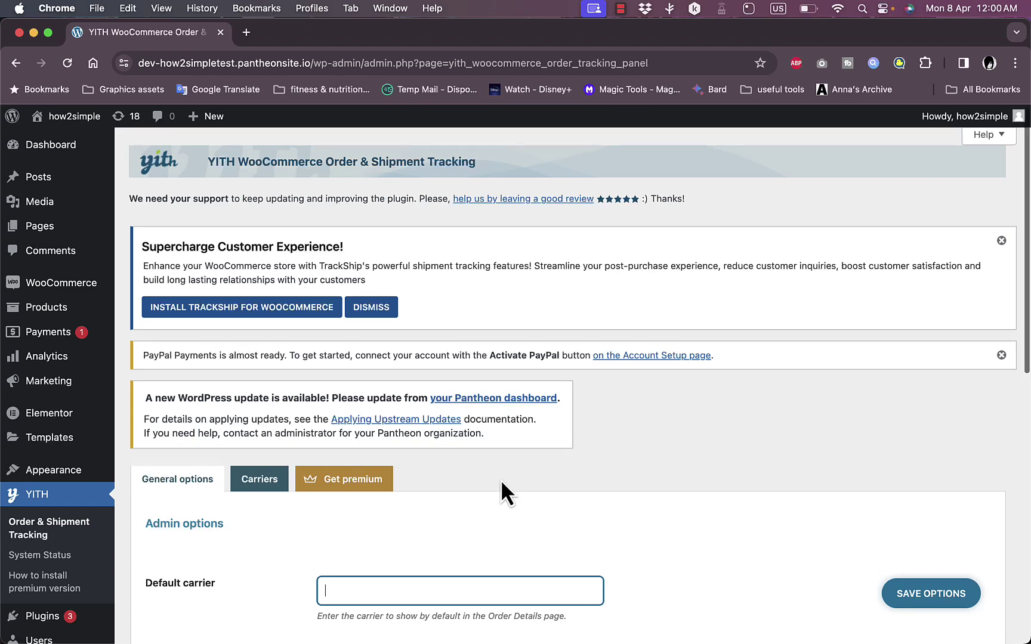
{"action": "scroll", "coordinate": [500, 479], "scroll_direction": "down", "scroll_amount": 4}
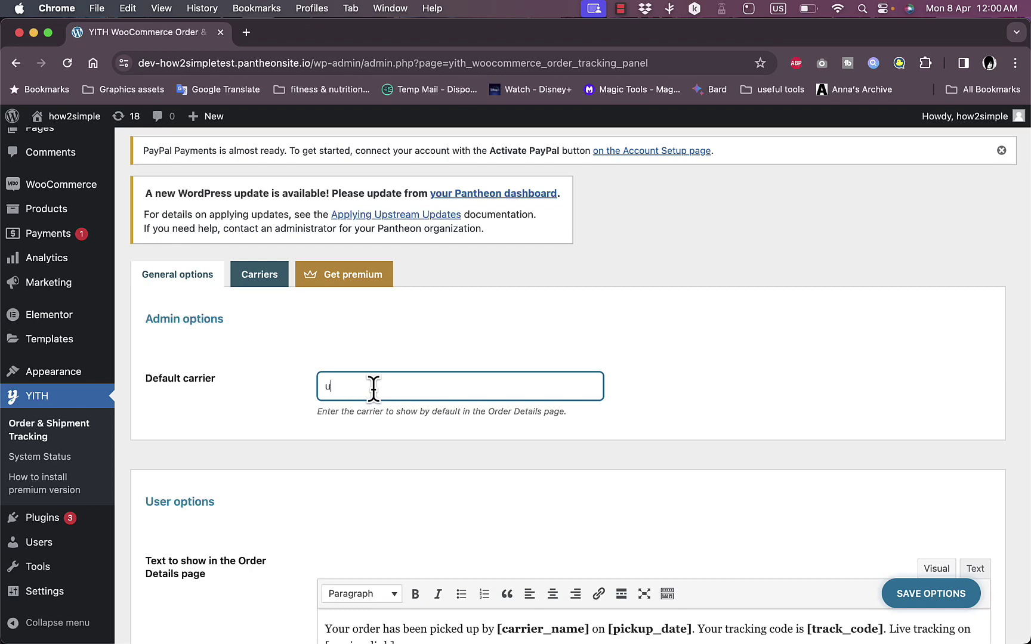
{"action": "scroll", "coordinate": [372, 389], "scroll_direction": "down", "scroll_amount": 5}
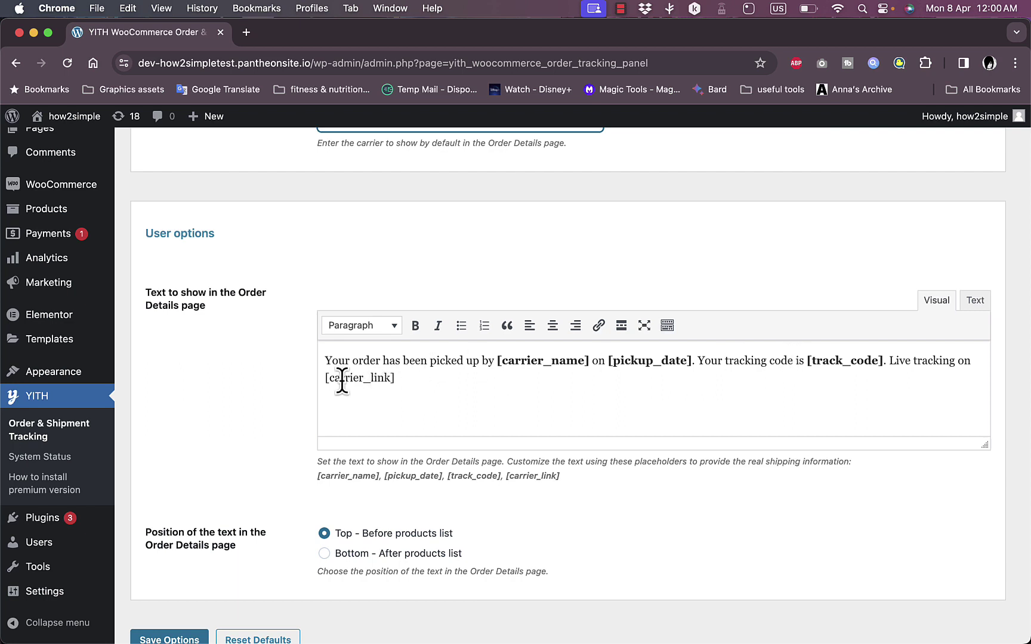
{"action": "scroll", "coordinate": [422, 416], "scroll_direction": "down", "scroll_amount": 3}
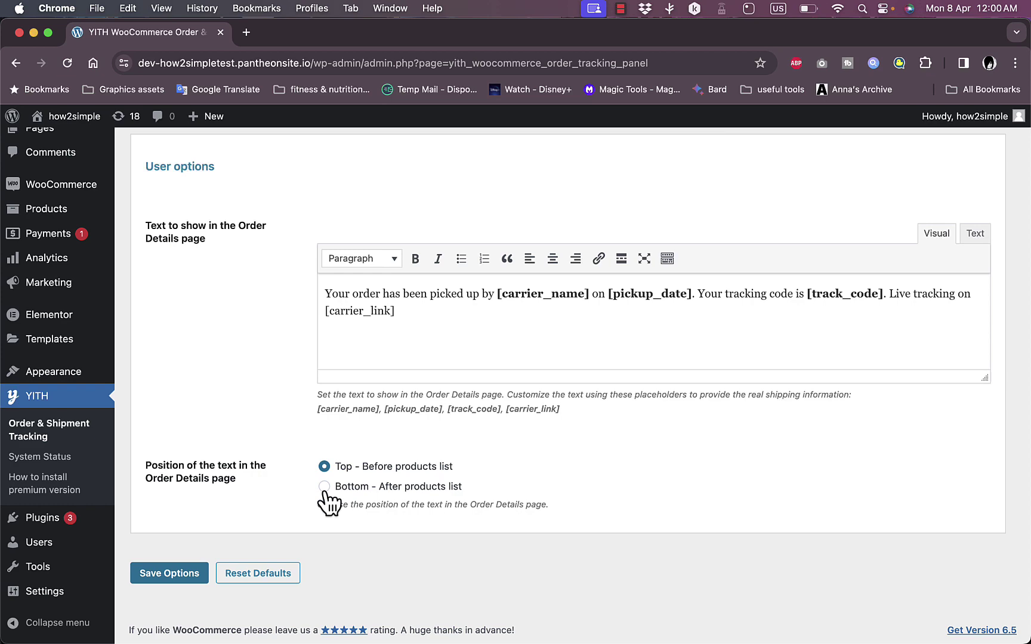
{"action": "scroll", "coordinate": [461, 484], "scroll_direction": "down", "scroll_amount": 1}
{"action": "scroll", "coordinate": [460, 479], "scroll_direction": "up", "scroll_amount": 15}
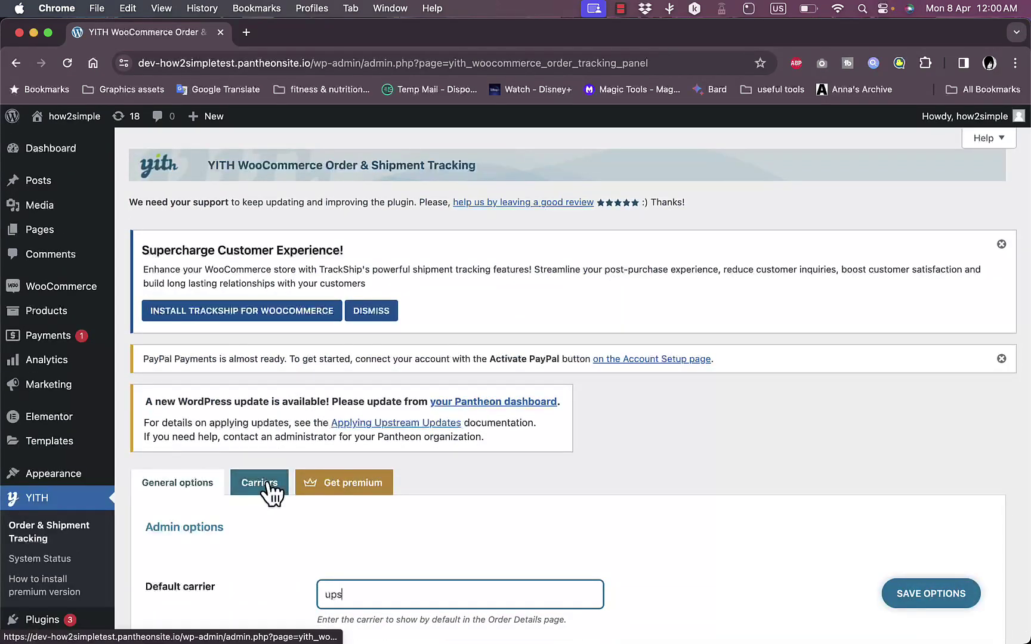
- Cancel leaving for the Carriers tab, staying on General options with 'ups' unsaved
{"action": "left_click", "coordinate": [270, 484]}
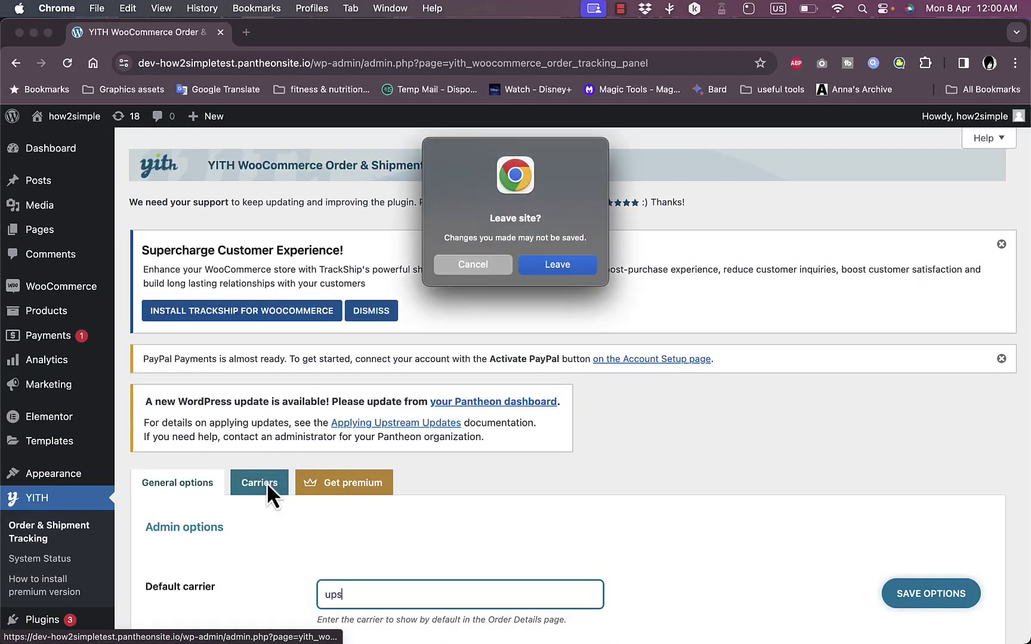
{"action": "left_click", "coordinate": [494, 269]}
{"action": "scroll", "coordinate": [396, 483], "scroll_direction": "down", "scroll_amount": 5}
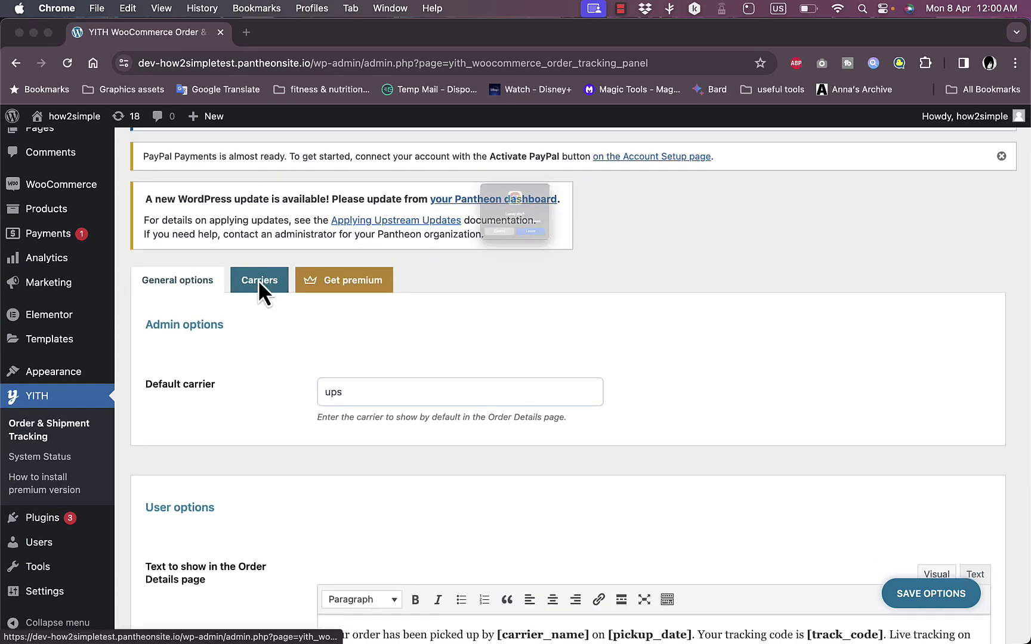
- Leave without saving for the Carriers tab and view the locked carriers list
{"action": "left_click", "coordinate": [258, 280]}
{"action": "left_click", "coordinate": [559, 270]}
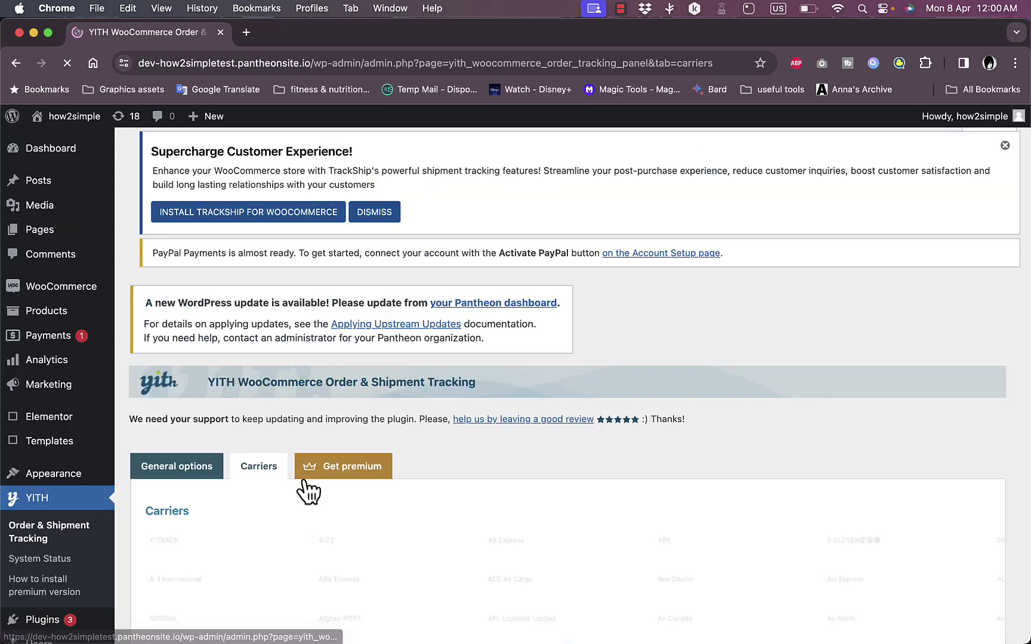
{"action": "scroll", "coordinate": [301, 486], "scroll_direction": "down", "scroll_amount": 5}
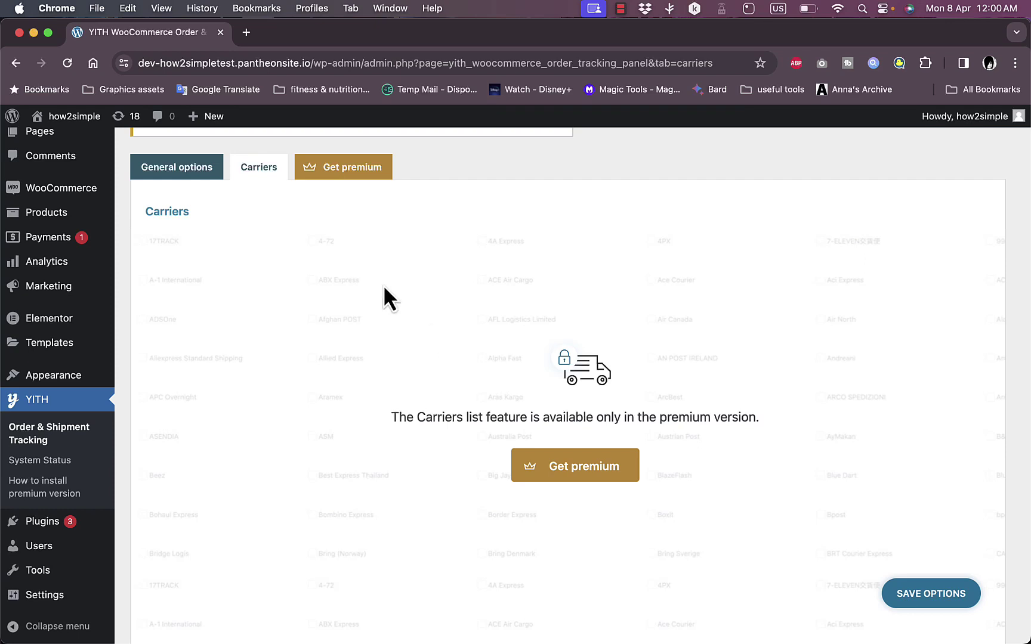
- Browse the Get premium tab's upgrade features and $69.99 yearly price
{"action": "left_click", "coordinate": [346, 174]}
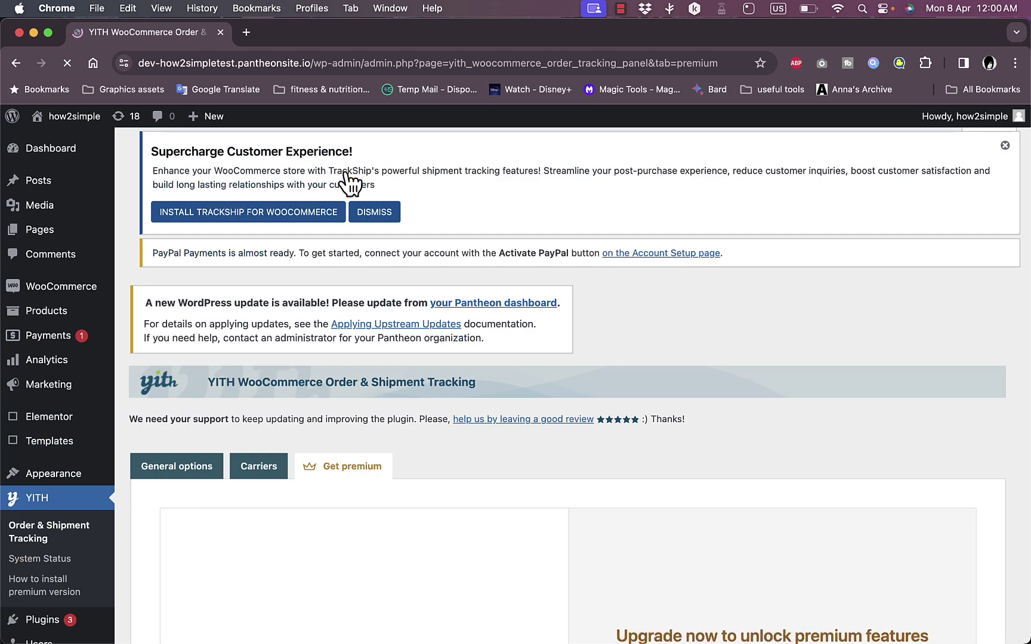
{"action": "scroll", "coordinate": [525, 410], "scroll_direction": "down", "scroll_amount": 3}
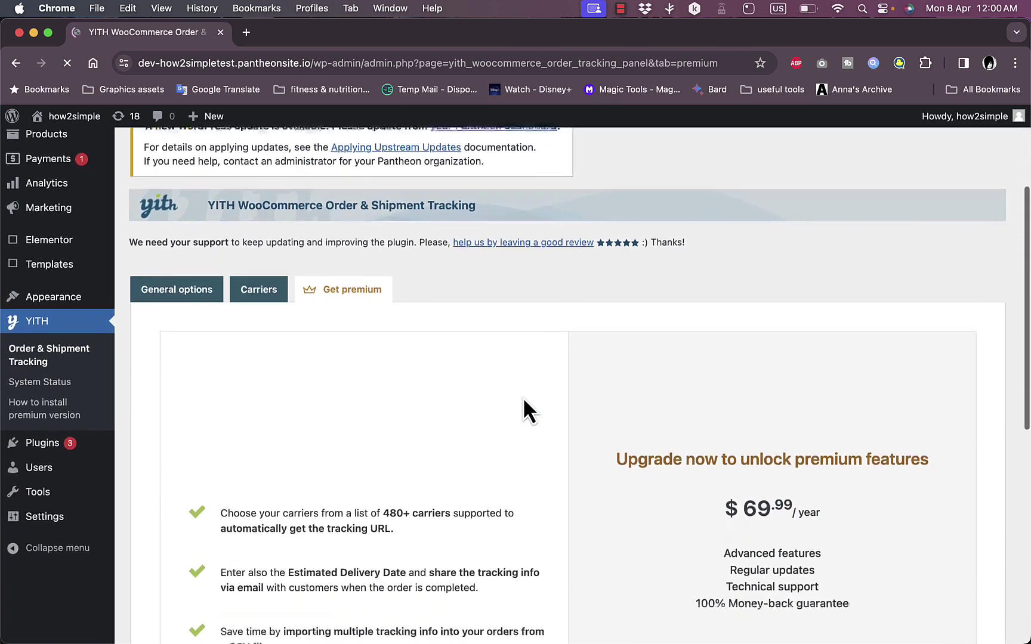
{"action": "scroll", "coordinate": [522, 397], "scroll_direction": "down", "scroll_amount": 5}
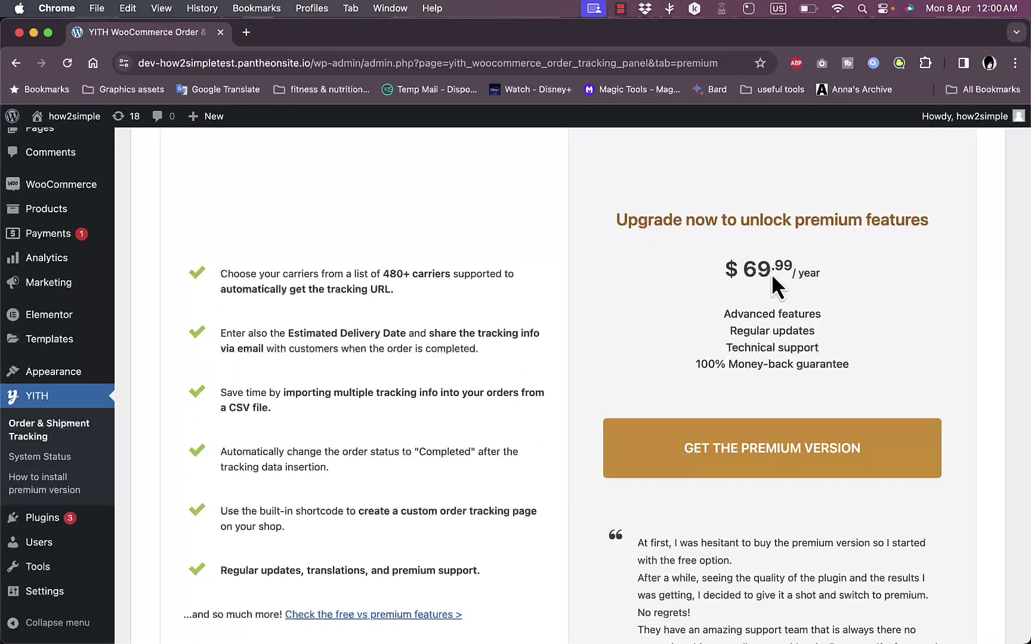
{"action": "scroll", "coordinate": [681, 331], "scroll_direction": "down", "scroll_amount": 4}
{"action": "scroll", "coordinate": [681, 331], "scroll_direction": "up", "scroll_amount": 2}
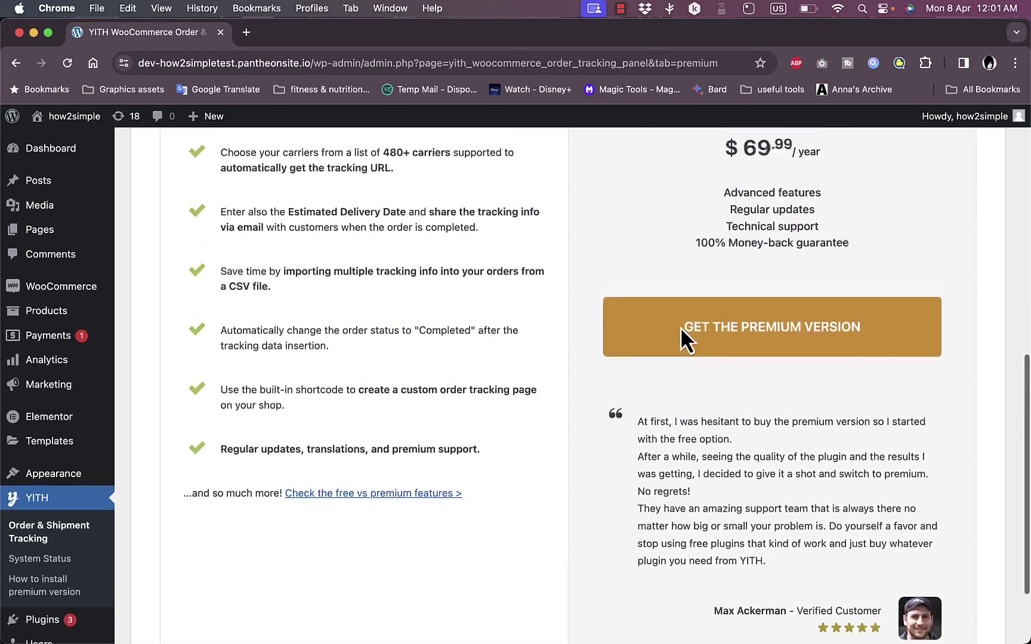
{"action": "scroll", "coordinate": [686, 346], "scroll_direction": "up", "scroll_amount": 3}
{"action": "scroll", "coordinate": [456, 288], "scroll_direction": "up", "scroll_amount": 8}
{"action": "scroll", "coordinate": [358, 394], "scroll_direction": "down", "scroll_amount": 2}
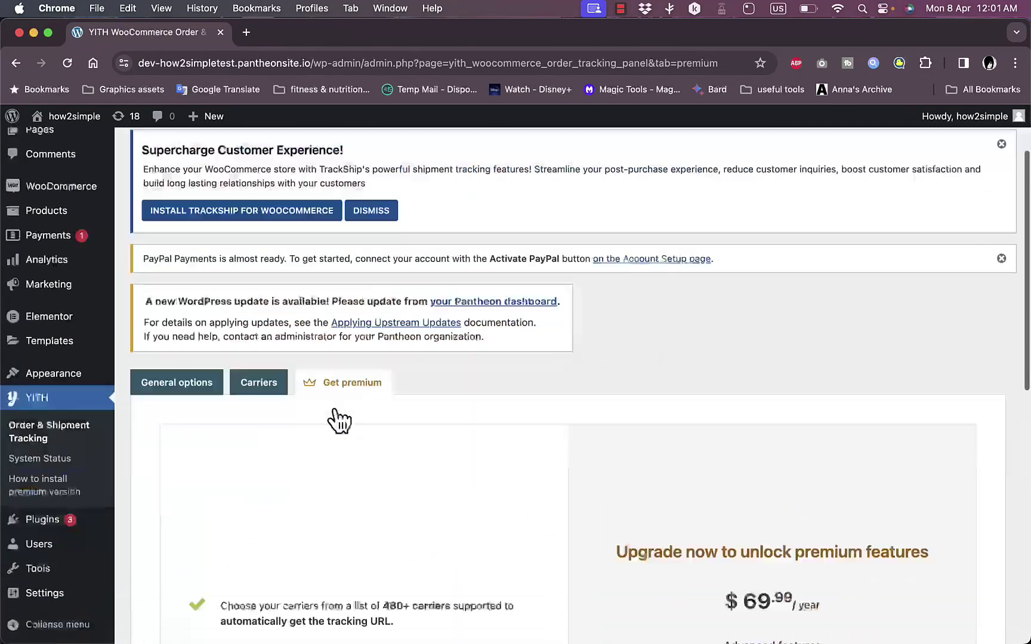
{"action": "scroll", "coordinate": [334, 406], "scroll_direction": "down", "scroll_amount": 9}
{"action": "scroll", "coordinate": [321, 271], "scroll_direction": "up", "scroll_amount": 2}
{"action": "scroll", "coordinate": [323, 274], "scroll_direction": "up", "scroll_amount": 10}
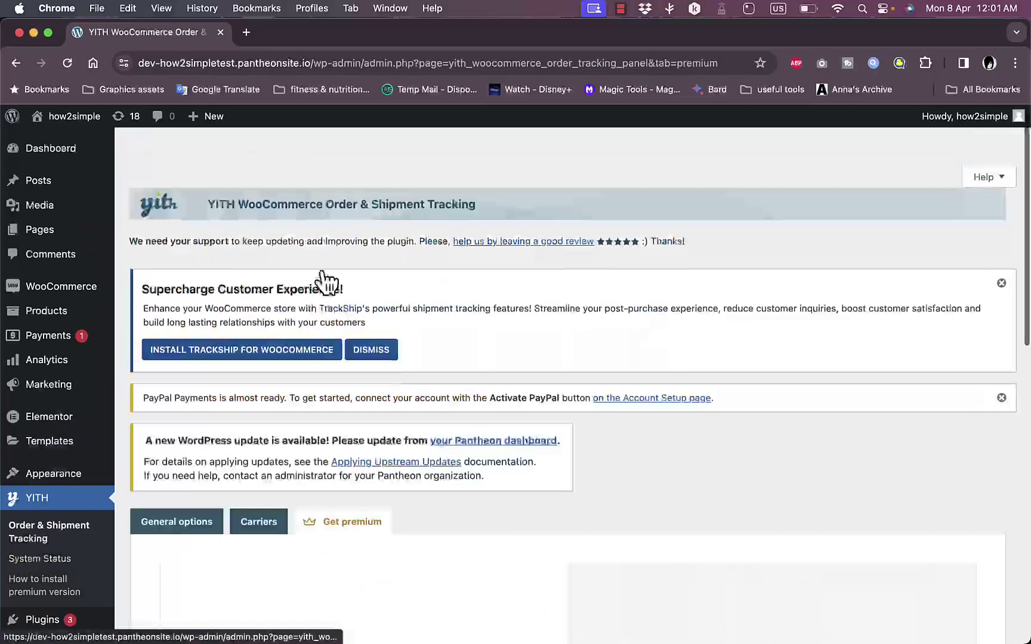
{"action": "scroll", "coordinate": [321, 279], "scroll_direction": "down", "scroll_amount": 1}
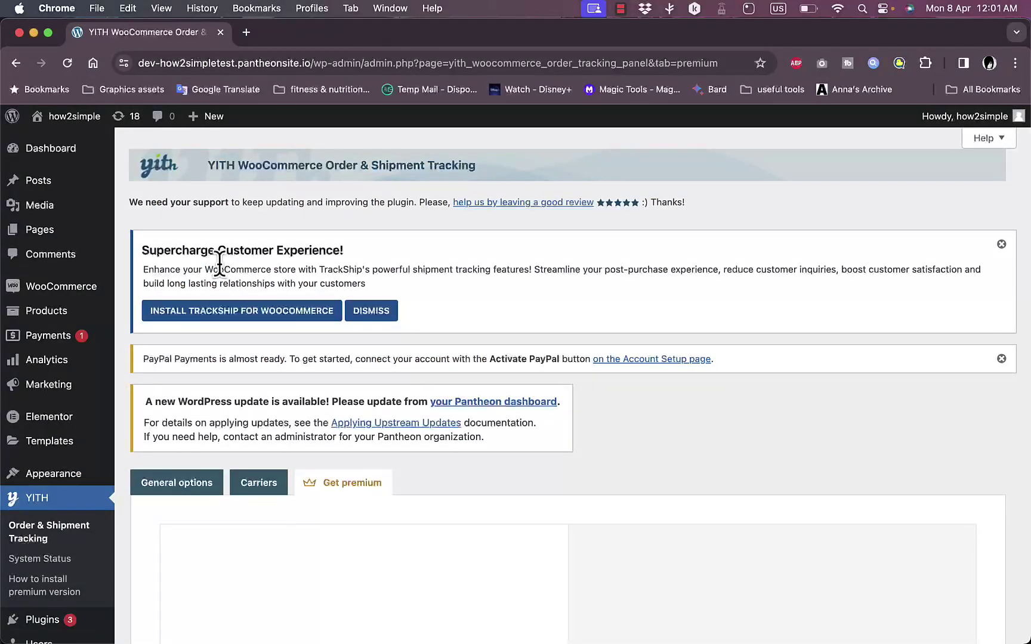
- Find TrackShip for WooCommerce via its install link, then install and activate it
{"action": "left_click", "coordinate": [263, 315]}
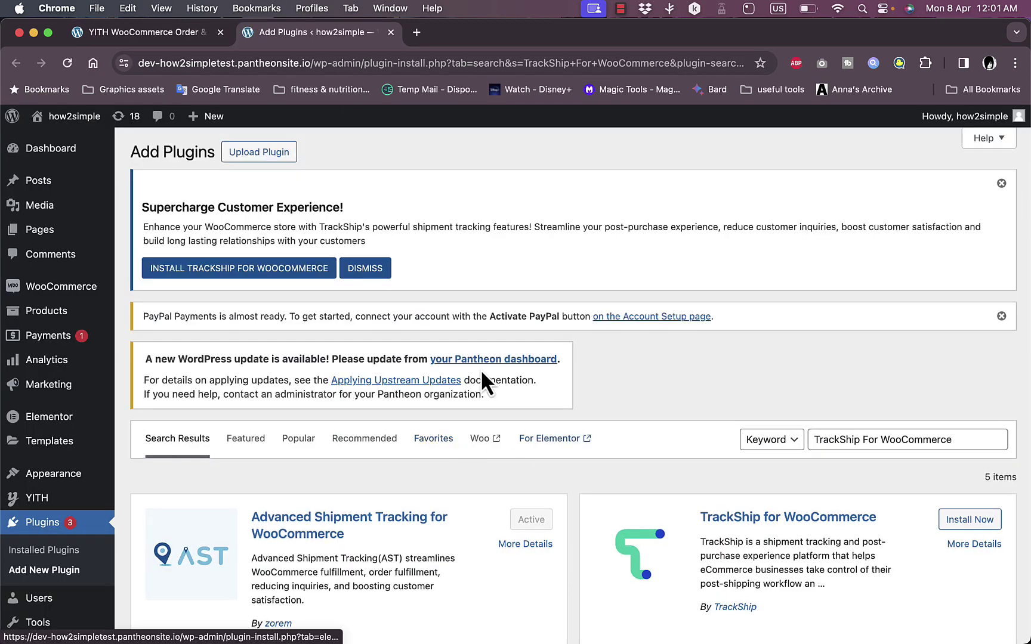
{"action": "scroll", "coordinate": [445, 490], "scroll_direction": "down", "scroll_amount": 4}
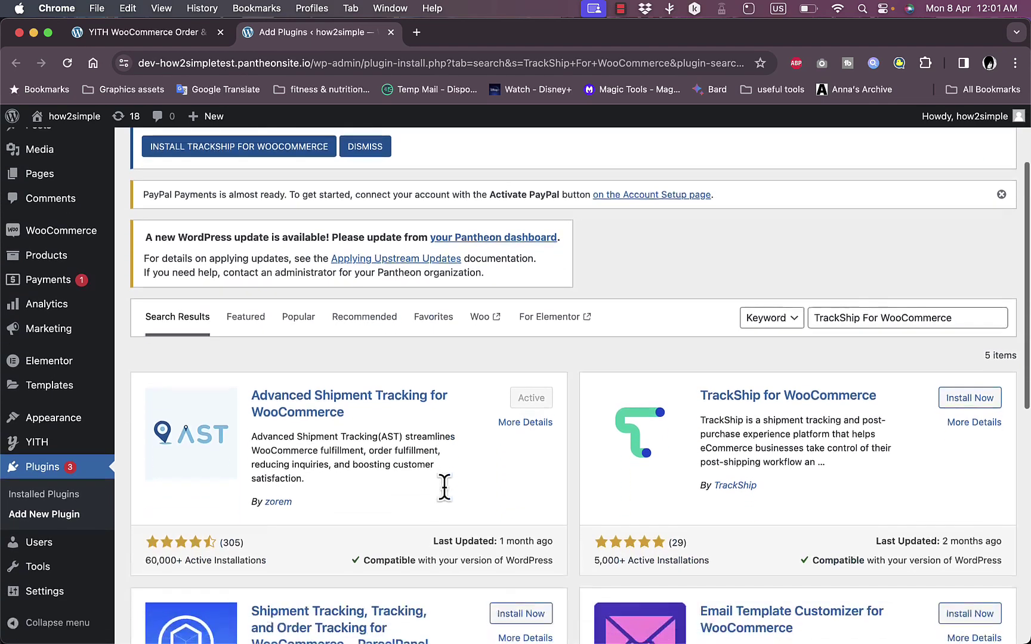
{"action": "scroll", "coordinate": [446, 491], "scroll_direction": "up", "scroll_amount": 1}
{"action": "scroll", "coordinate": [445, 489], "scroll_direction": "up", "scroll_amount": 3}
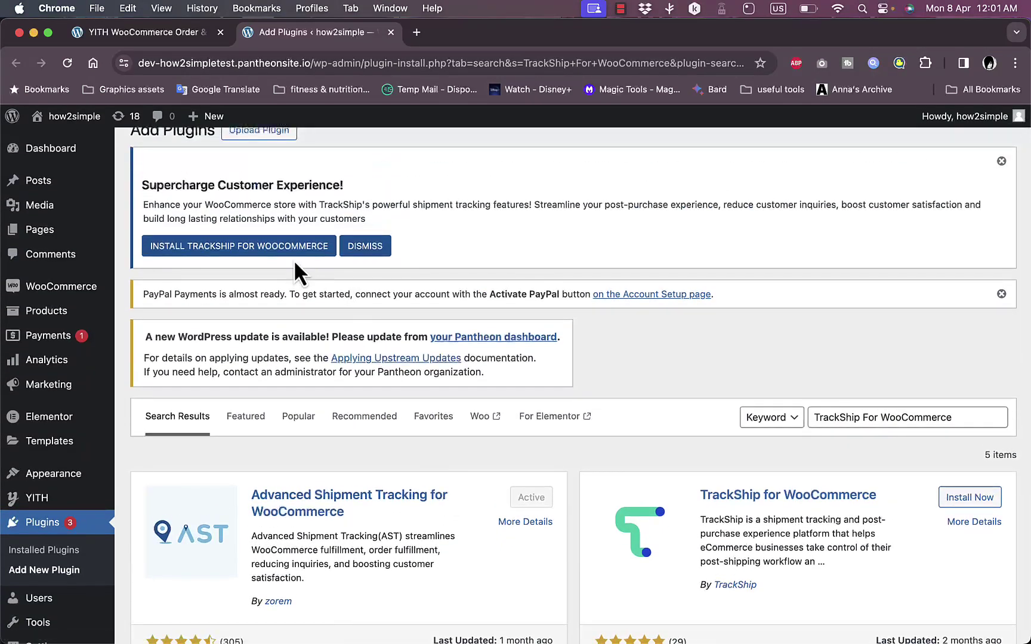
{"action": "left_click", "coordinate": [281, 248]}
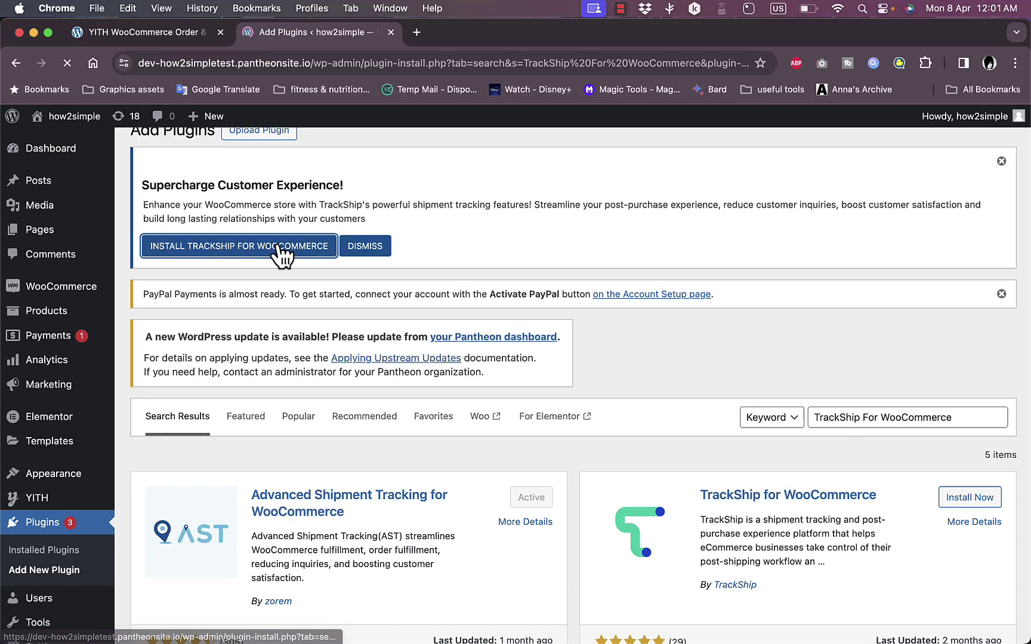
{"action": "scroll", "coordinate": [423, 487], "scroll_direction": "down", "scroll_amount": 10}
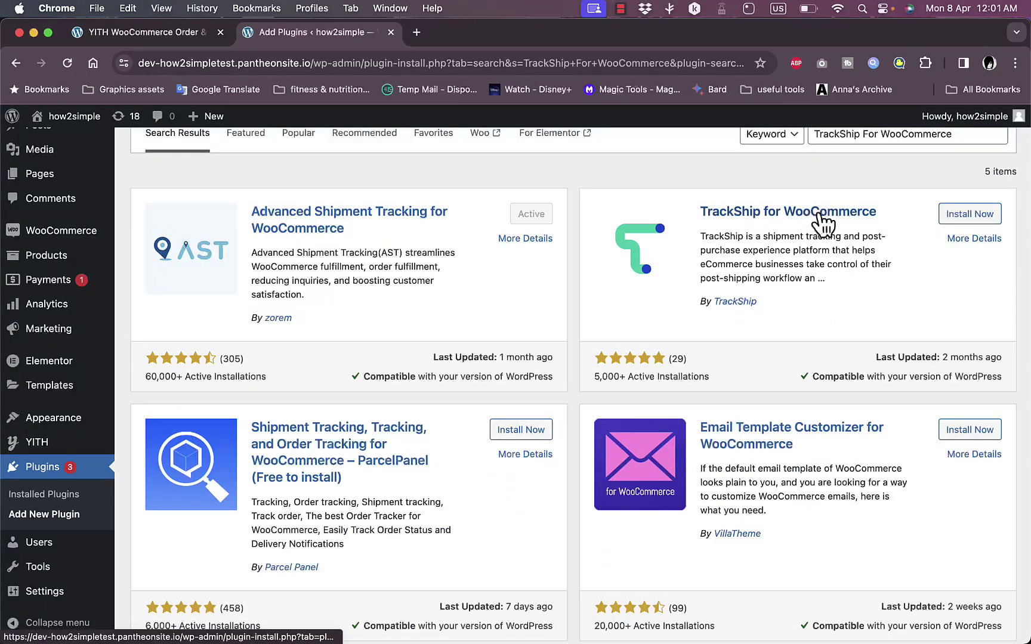
{"action": "left_click", "coordinate": [972, 216]}
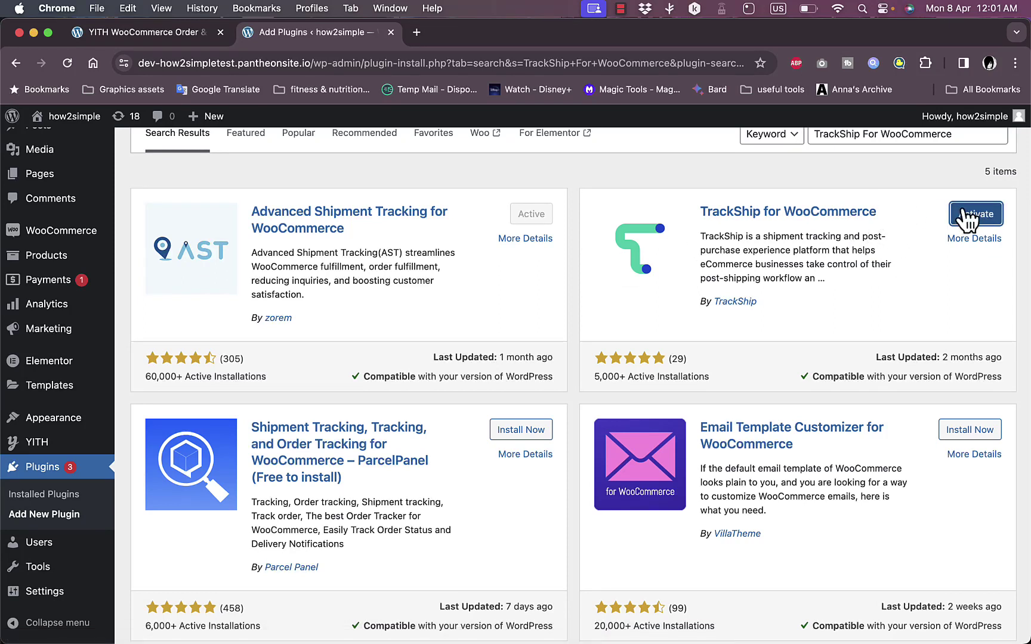
{"action": "left_click", "coordinate": [978, 216]}
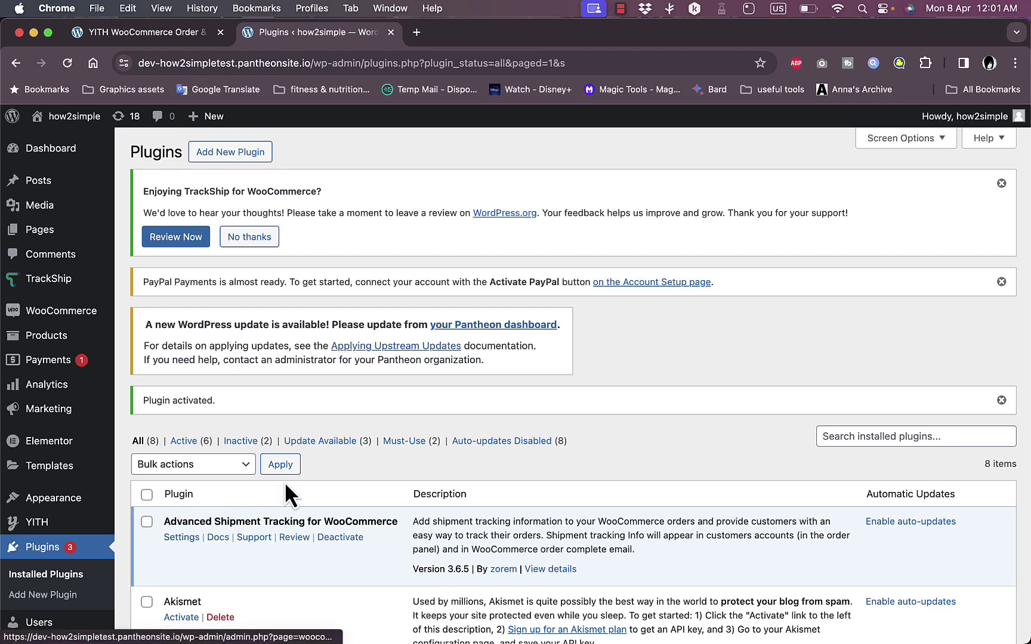
- Open the Advanced Shipment Tracking settings from the Plugins page
{"action": "scroll", "coordinate": [285, 482], "scroll_direction": "down", "scroll_amount": 4}
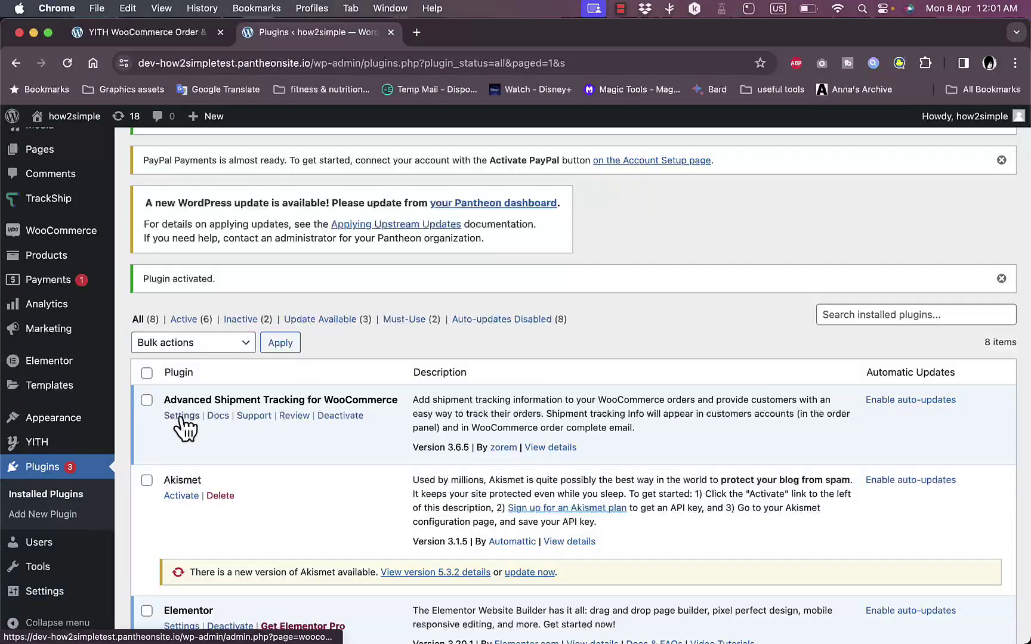
{"action": "left_click", "coordinate": [182, 416]}
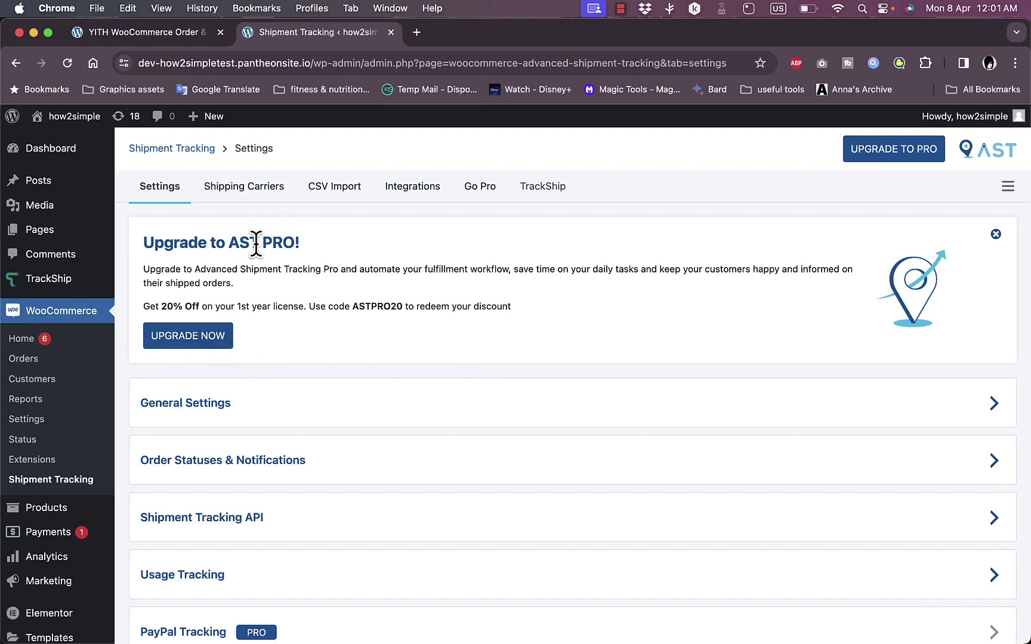
{"action": "scroll", "coordinate": [317, 305], "scroll_direction": "down", "scroll_amount": 5}
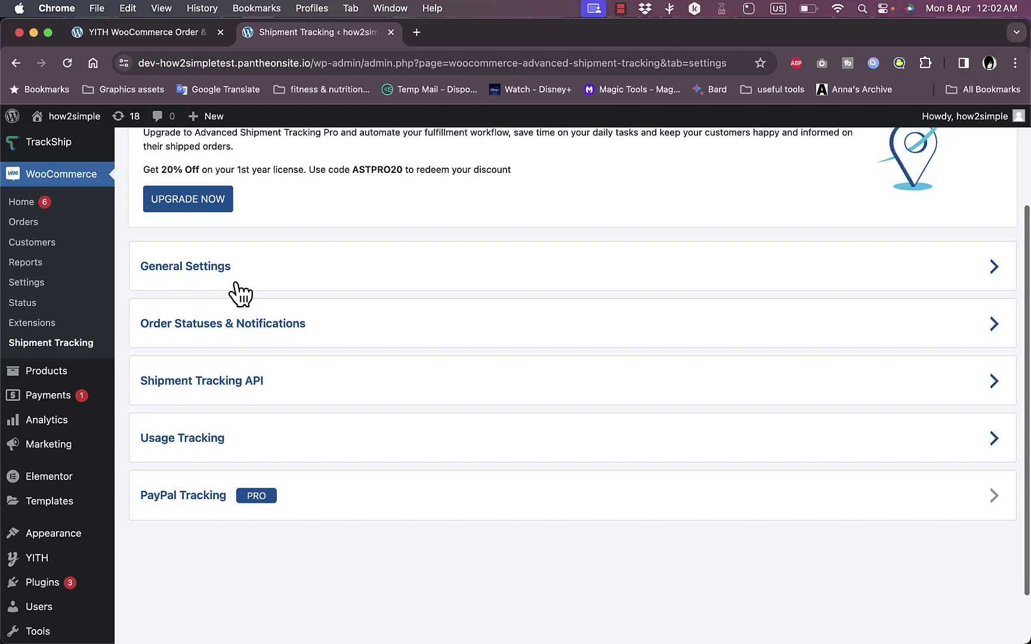
- Expand General Settings, Order Statuses & Notifications, Shipment Tracking API and Usage Tracking sections
{"action": "left_click", "coordinate": [232, 273]}
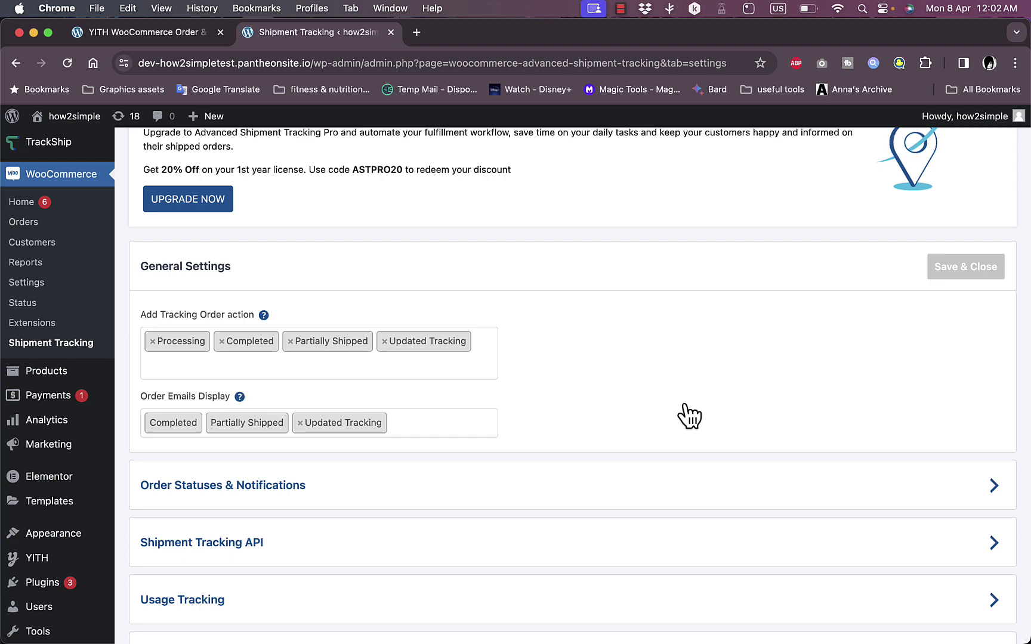
{"action": "scroll", "coordinate": [686, 414], "scroll_direction": "down", "scroll_amount": 2}
{"action": "left_click", "coordinate": [294, 425]}
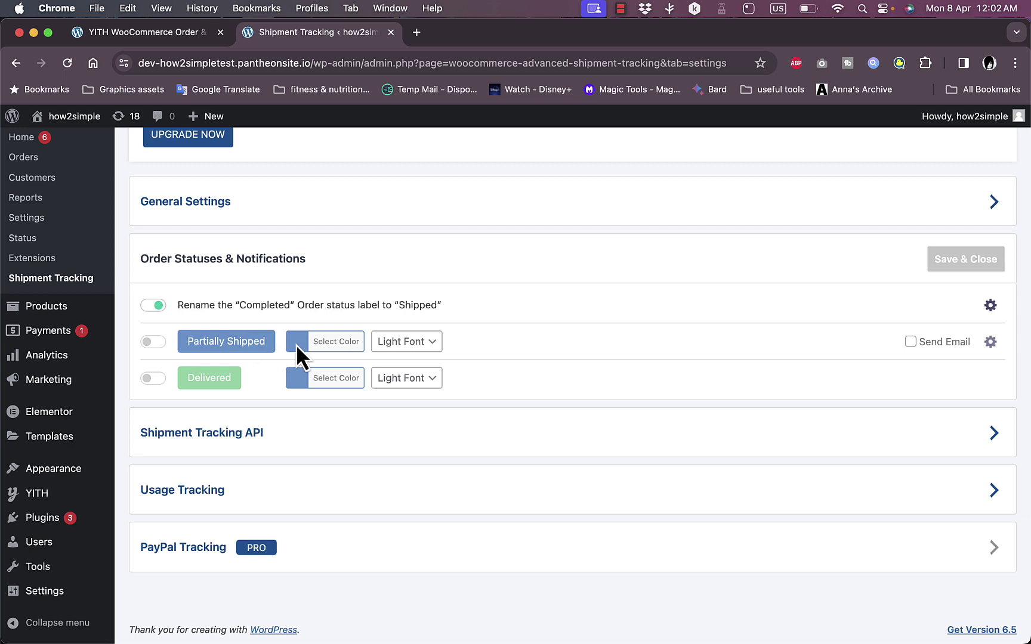
{"action": "left_click", "coordinate": [215, 436]}
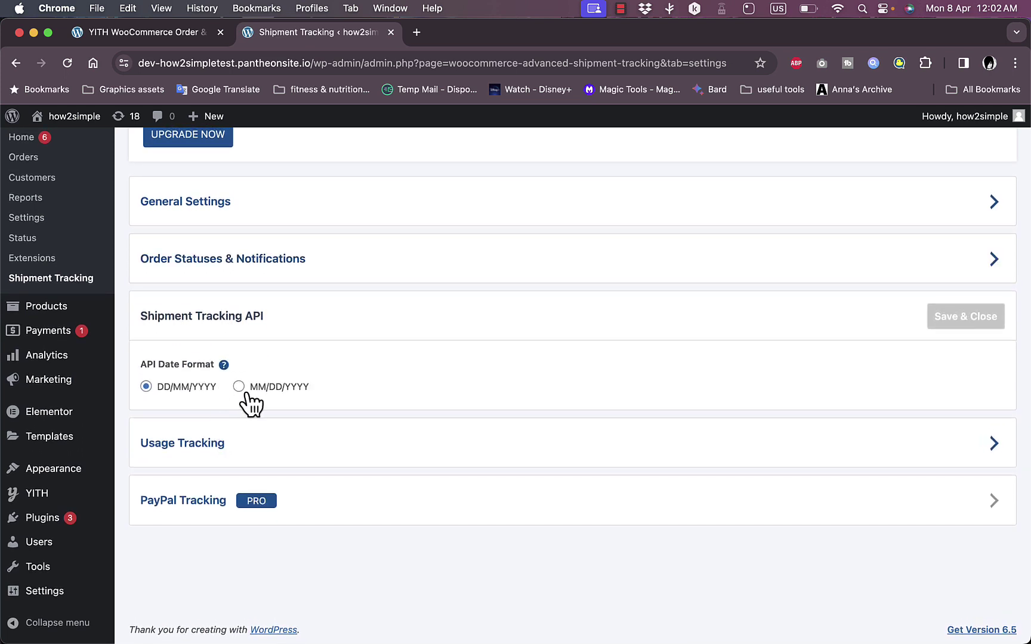
{"action": "left_click", "coordinate": [195, 443]}
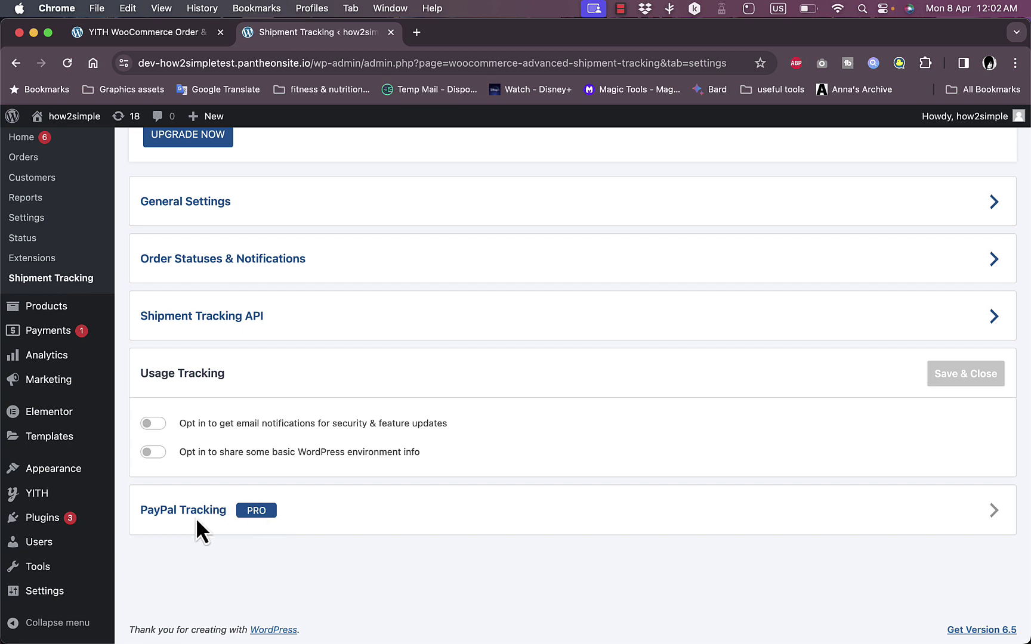
{"action": "scroll", "coordinate": [314, 475], "scroll_direction": "up", "scroll_amount": 5}
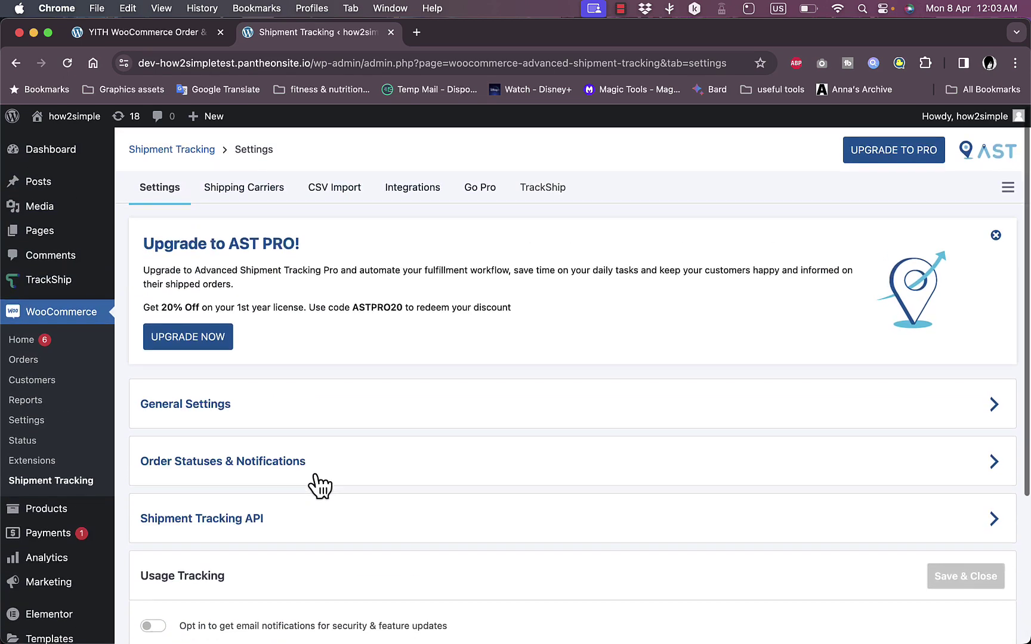
- Open the Shipping Carriers page and browse the Enable Shipping Carriers list
{"action": "left_click", "coordinate": [242, 195]}
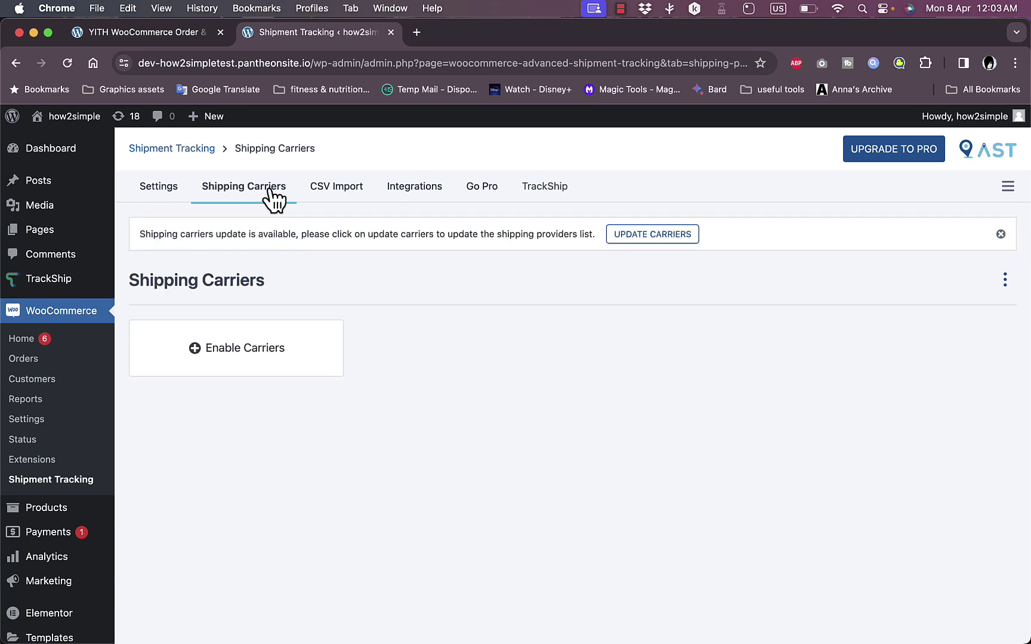
{"action": "left_click", "coordinate": [239, 348]}
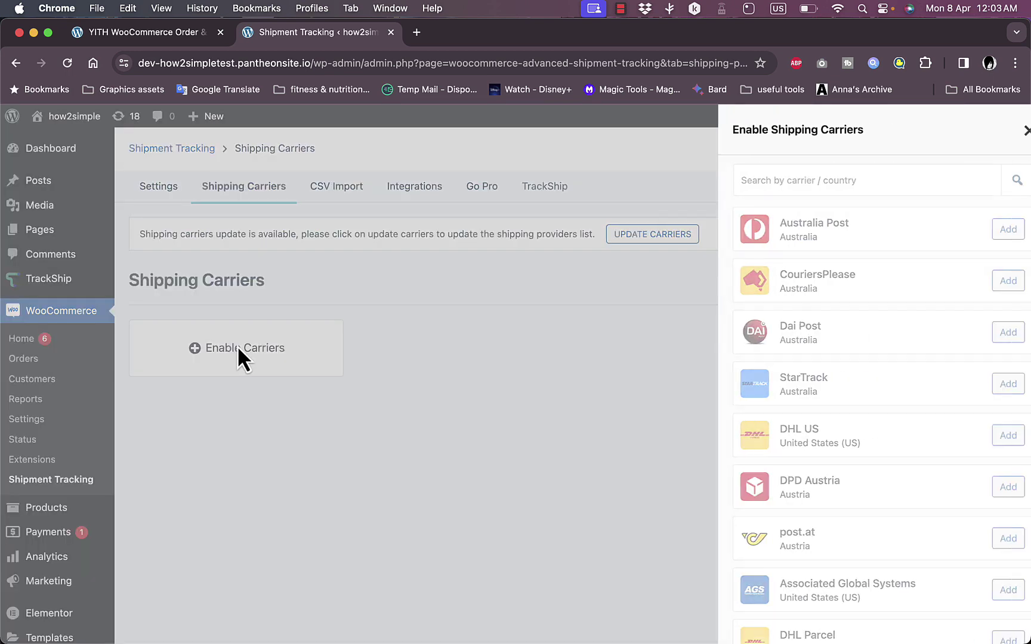
{"action": "scroll", "coordinate": [871, 232], "scroll_direction": "down", "scroll_amount": 2}
{"action": "scroll", "coordinate": [871, 236], "scroll_direction": "down", "scroll_amount": 3}
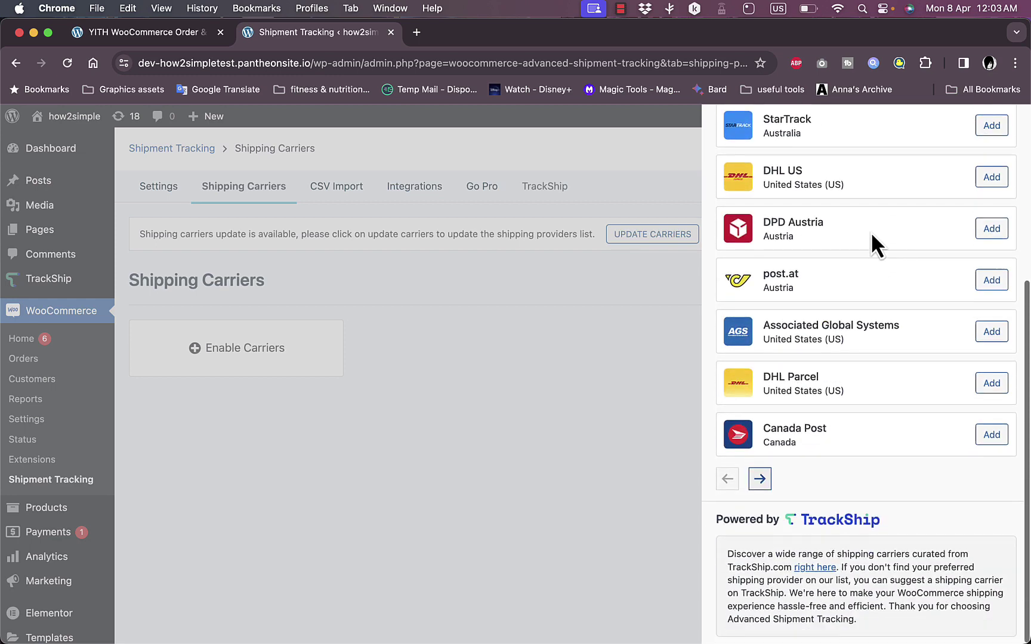
{"action": "scroll", "coordinate": [871, 236], "scroll_direction": "up", "scroll_amount": 4}
{"action": "scroll", "coordinate": [871, 236], "scroll_direction": "down", "scroll_amount": 5}
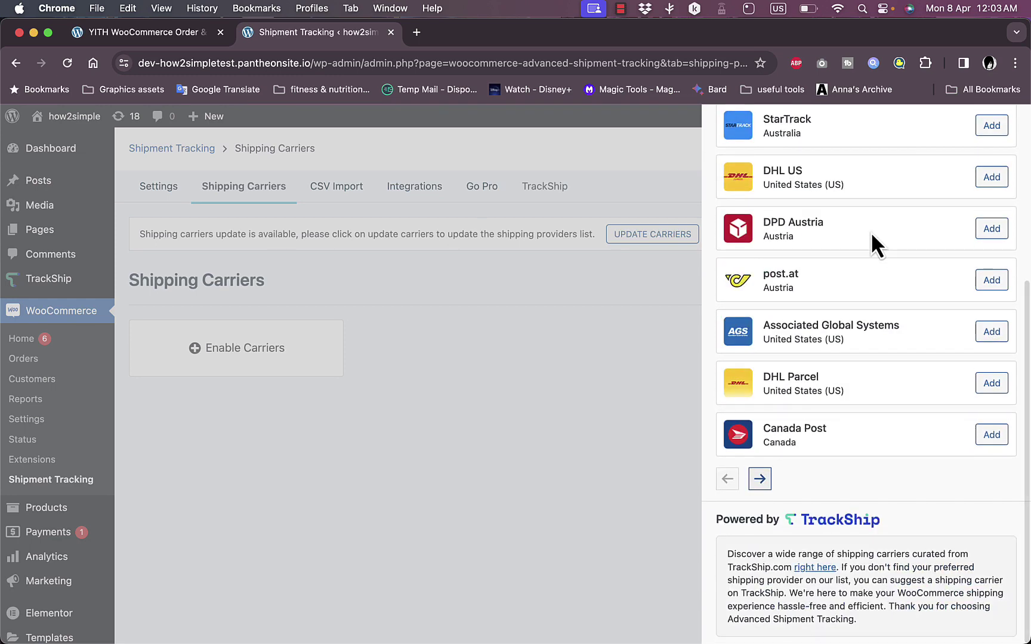
- Page to the next carriers, close the panel, and show the CSV Import form
{"action": "left_click", "coordinate": [759, 479]}
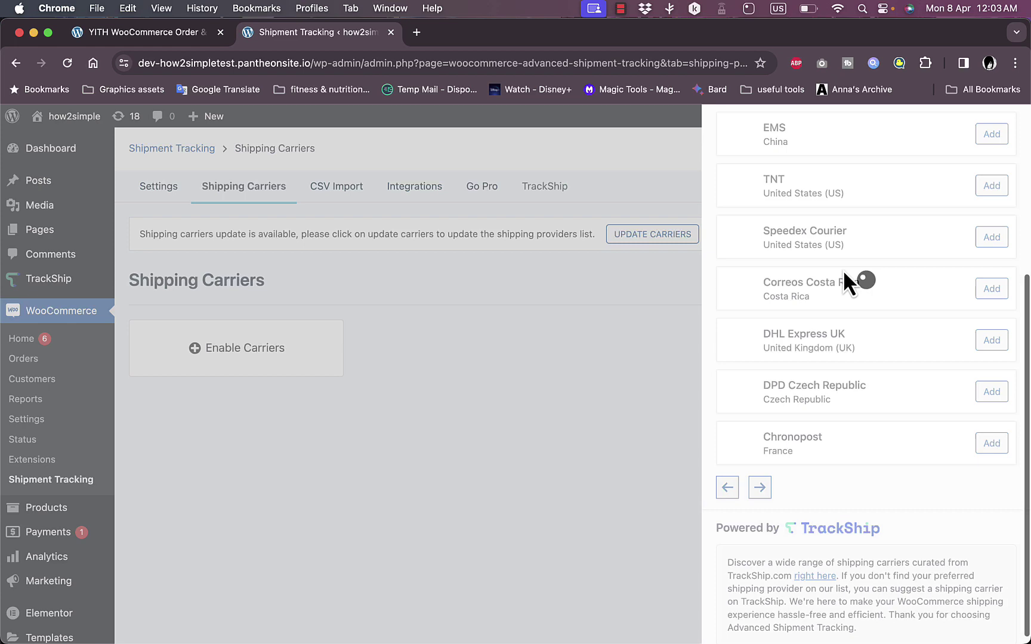
{"action": "scroll", "coordinate": [859, 274], "scroll_direction": "up", "scroll_amount": 5}
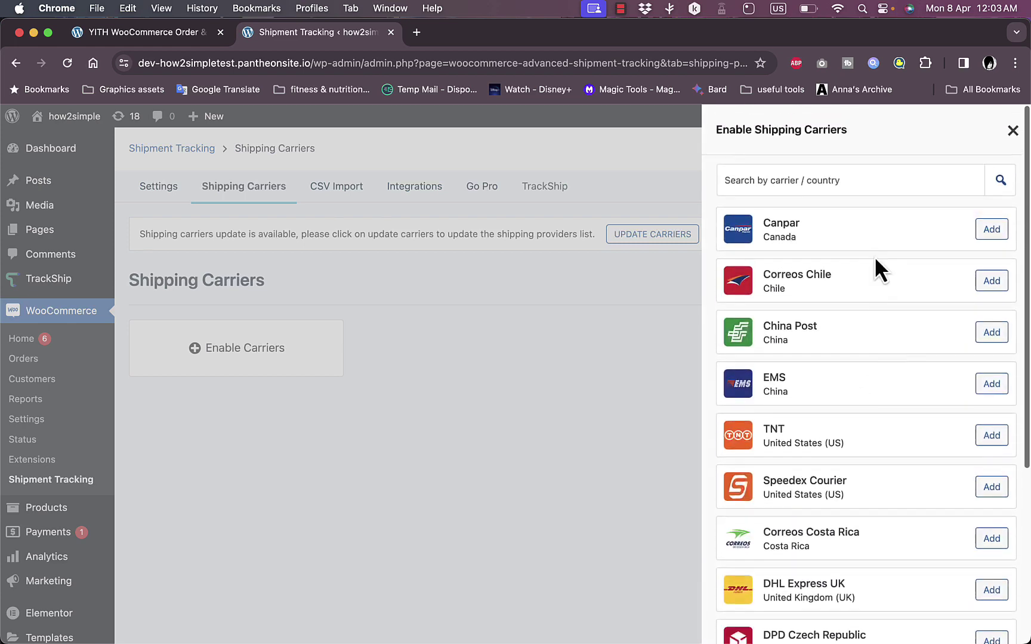
{"action": "left_click", "coordinate": [1013, 130]}
{"action": "left_click", "coordinate": [341, 191]}
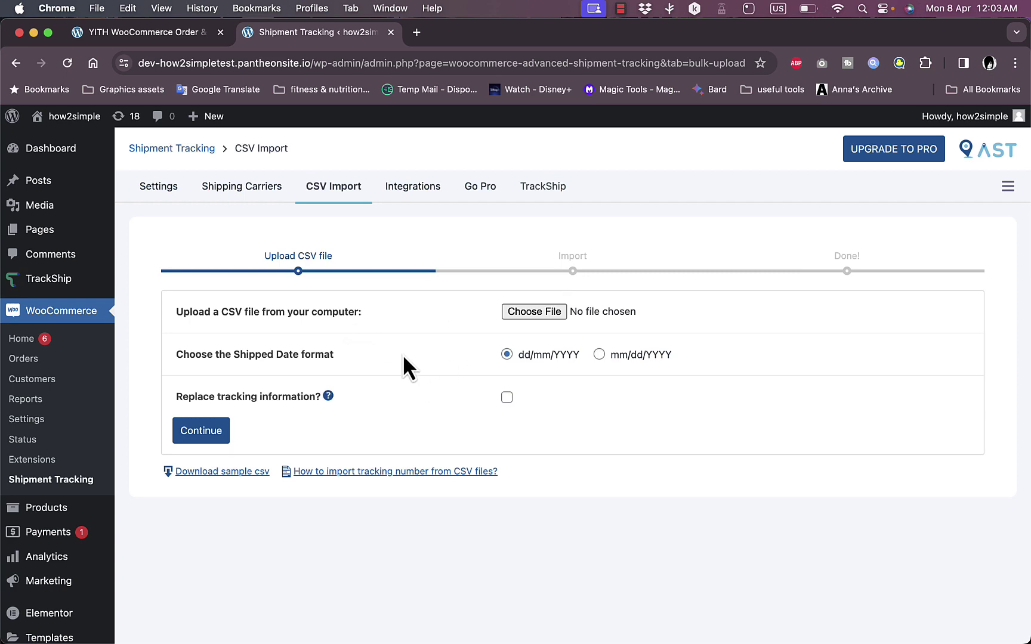
- Look over the grid of available shipment tracking integrations
{"action": "left_click", "coordinate": [419, 189]}
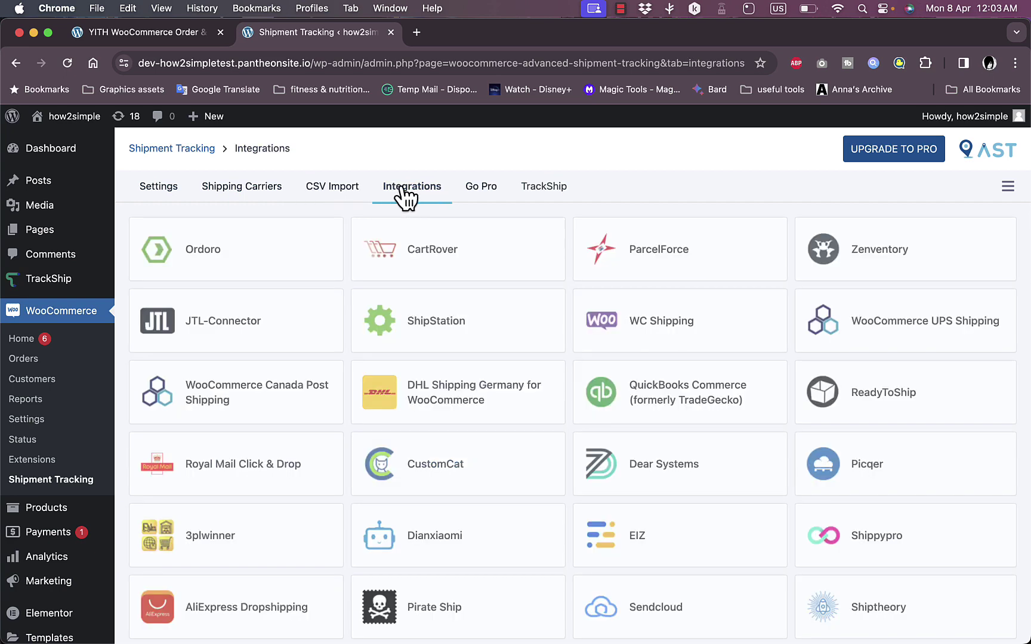
{"action": "scroll", "coordinate": [421, 329], "scroll_direction": "down", "scroll_amount": 4}
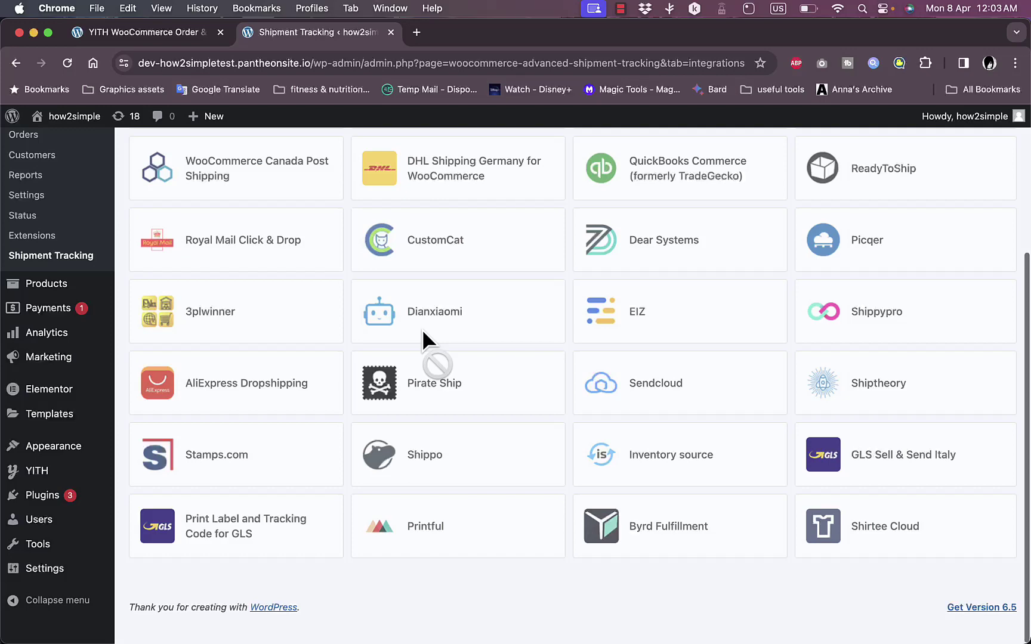
{"action": "scroll", "coordinate": [421, 329], "scroll_direction": "up", "scroll_amount": 5}
- Open Go Pro and check the add-on cards, with TrackShip for WooCommerce shown active
{"action": "left_click", "coordinate": [486, 195]}
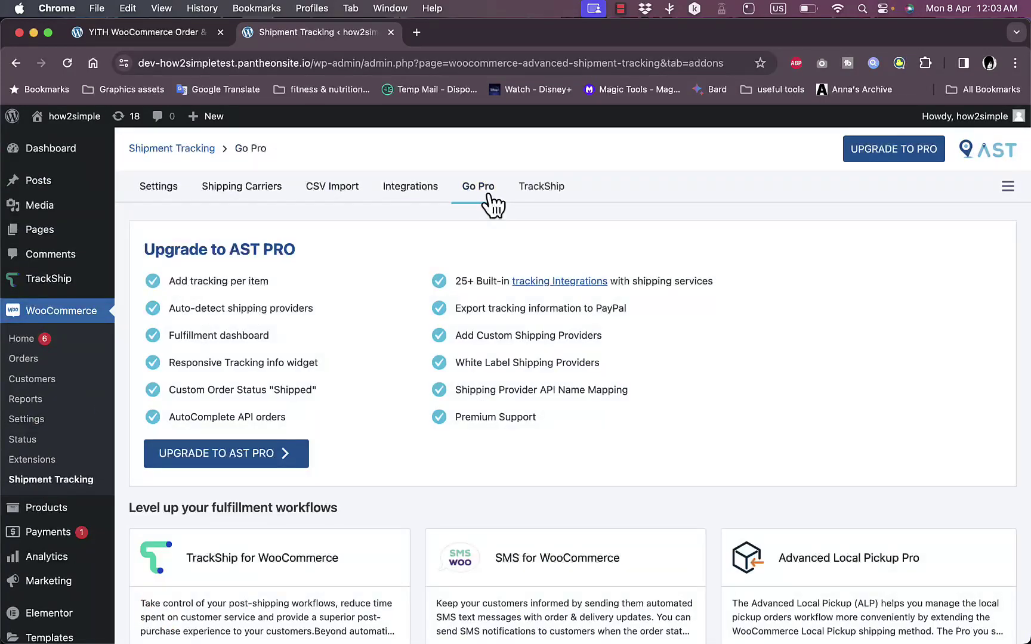
{"action": "scroll", "coordinate": [384, 343], "scroll_direction": "down", "scroll_amount": 5}
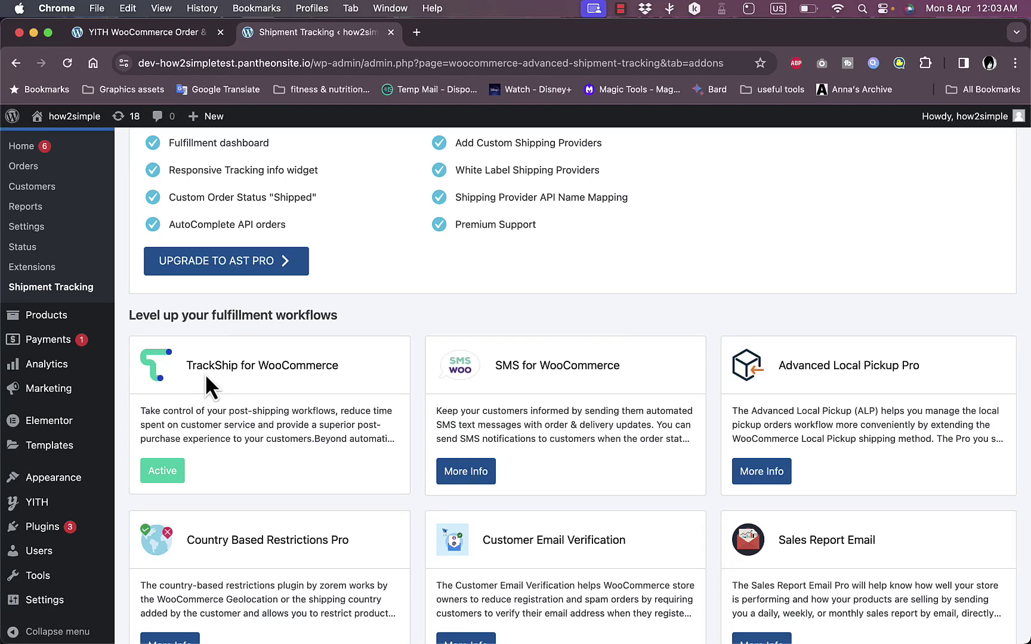
{"action": "left_click", "coordinate": [164, 473]}
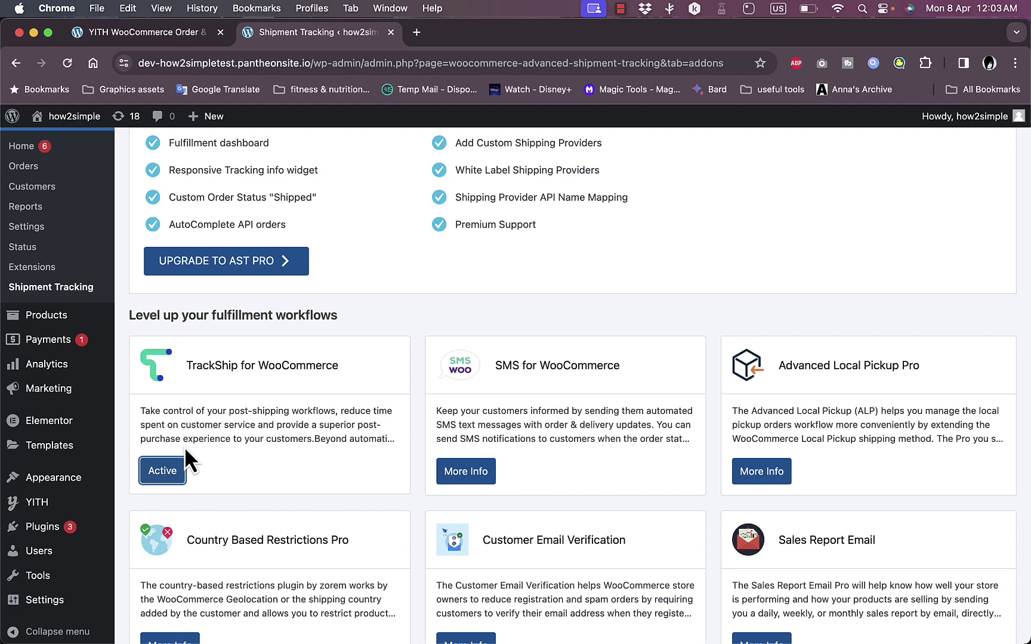
- From Installed Plugins, follow TrackShip's Connect a Store link through to the TrackShip login page
{"action": "mouse_move", "coordinate": [42, 527]}
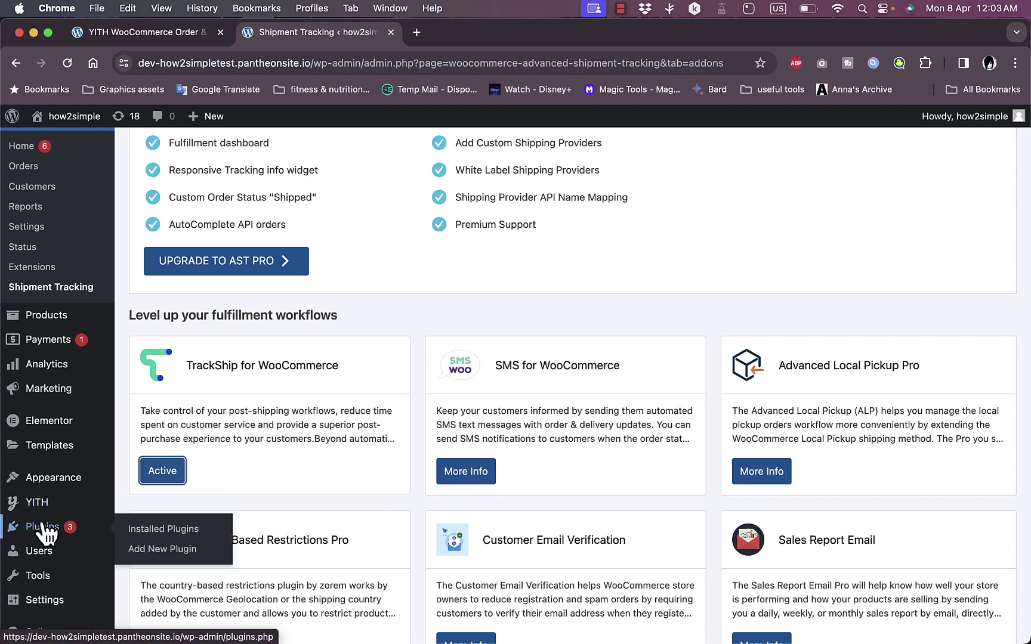
{"action": "left_click", "coordinate": [166, 529]}
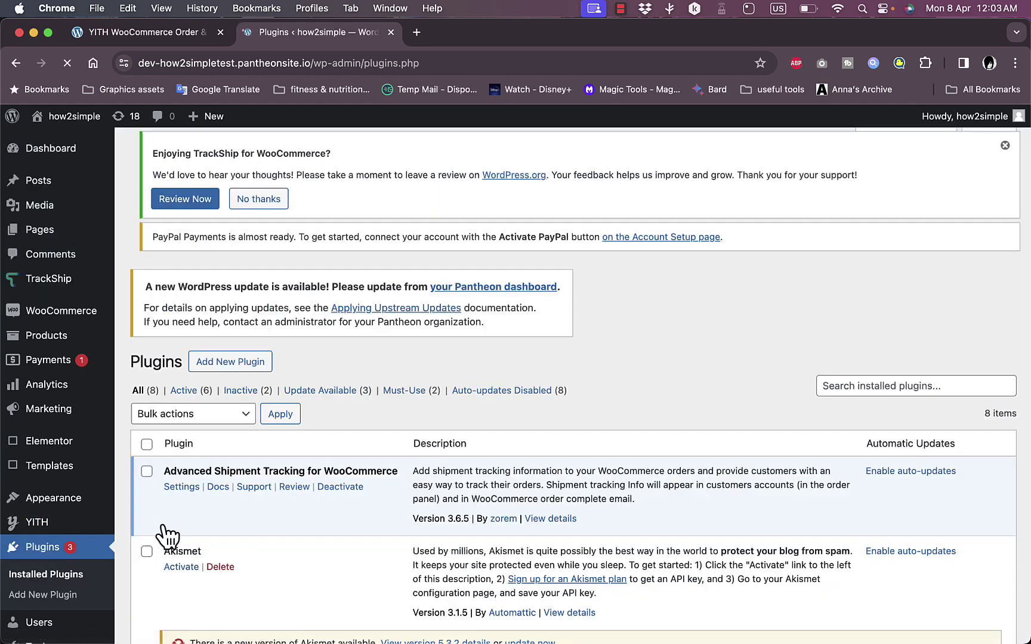
{"action": "scroll", "coordinate": [340, 480], "scroll_direction": "down", "scroll_amount": 4}
{"action": "scroll", "coordinate": [341, 477], "scroll_direction": "down", "scroll_amount": 6}
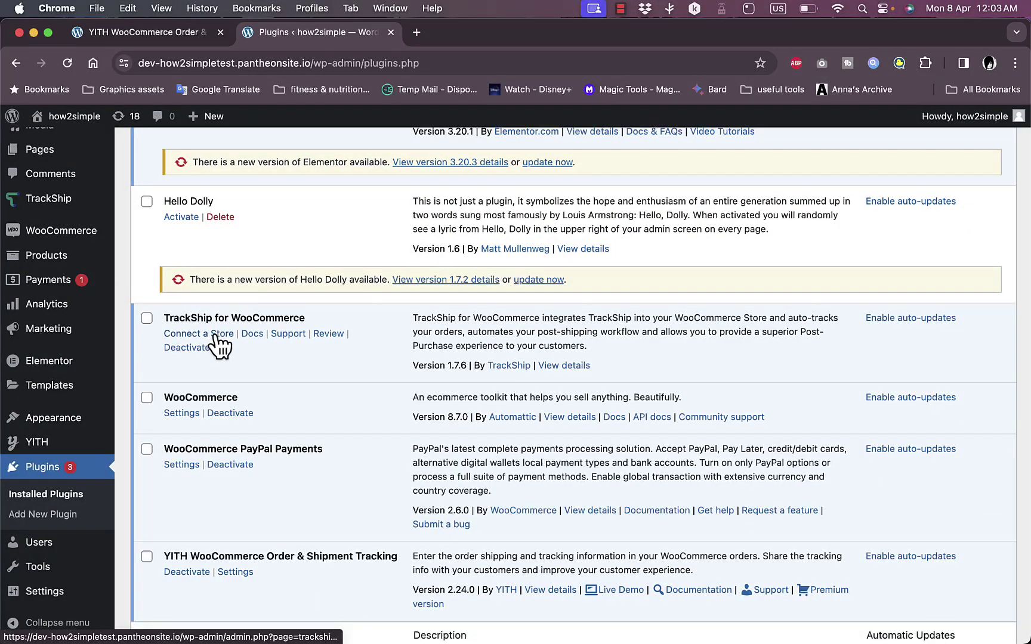
{"action": "left_click", "coordinate": [217, 336]}
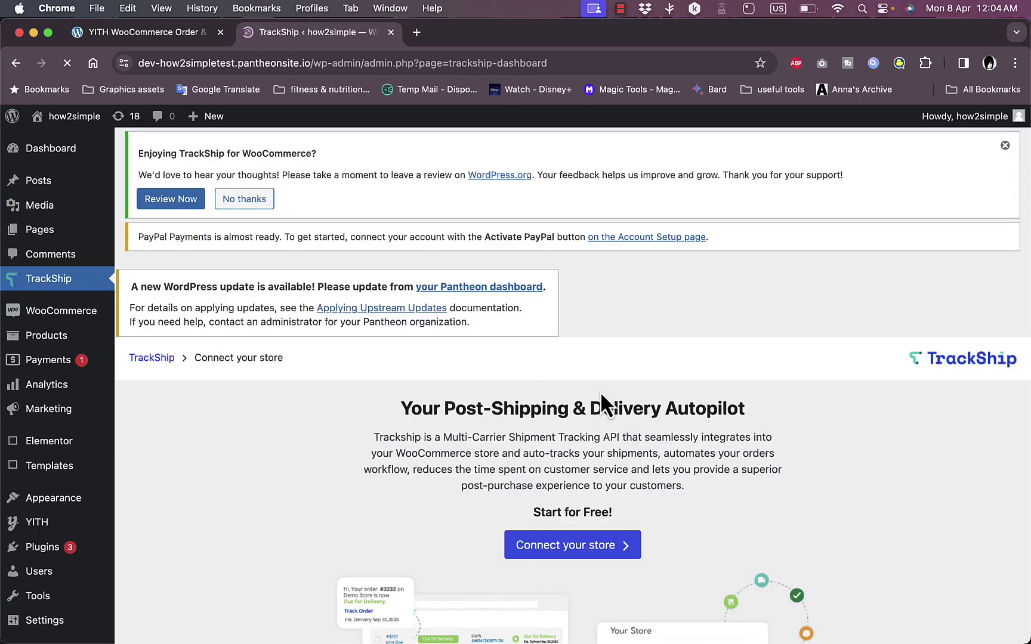
{"action": "scroll", "coordinate": [600, 391], "scroll_direction": "down", "scroll_amount": 1}
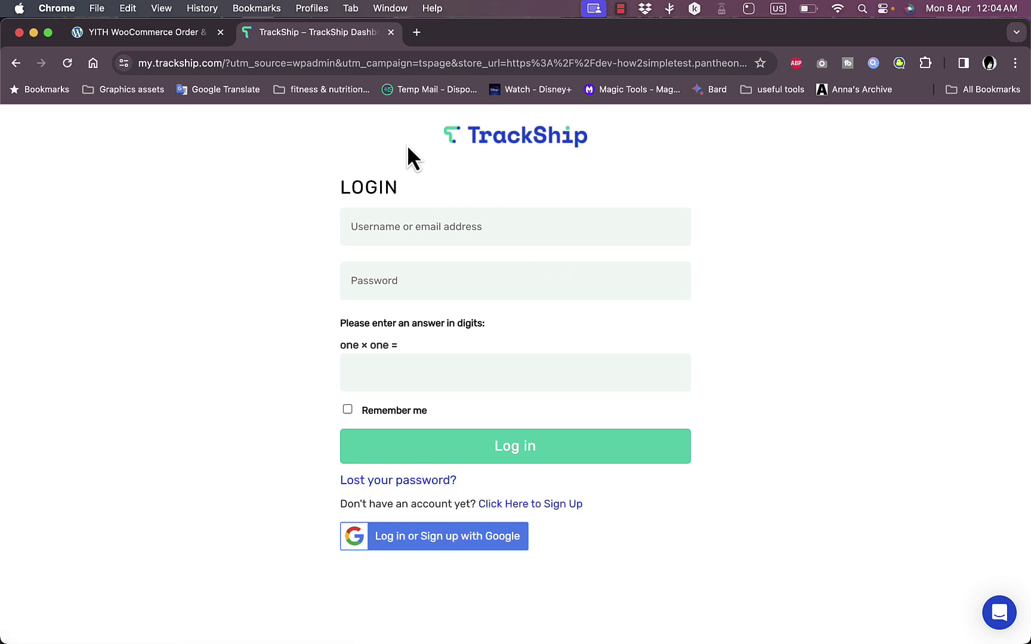
- Close the TrackShip login tab to return to YITH's Get premium tab
{"action": "left_click", "coordinate": [391, 32]}
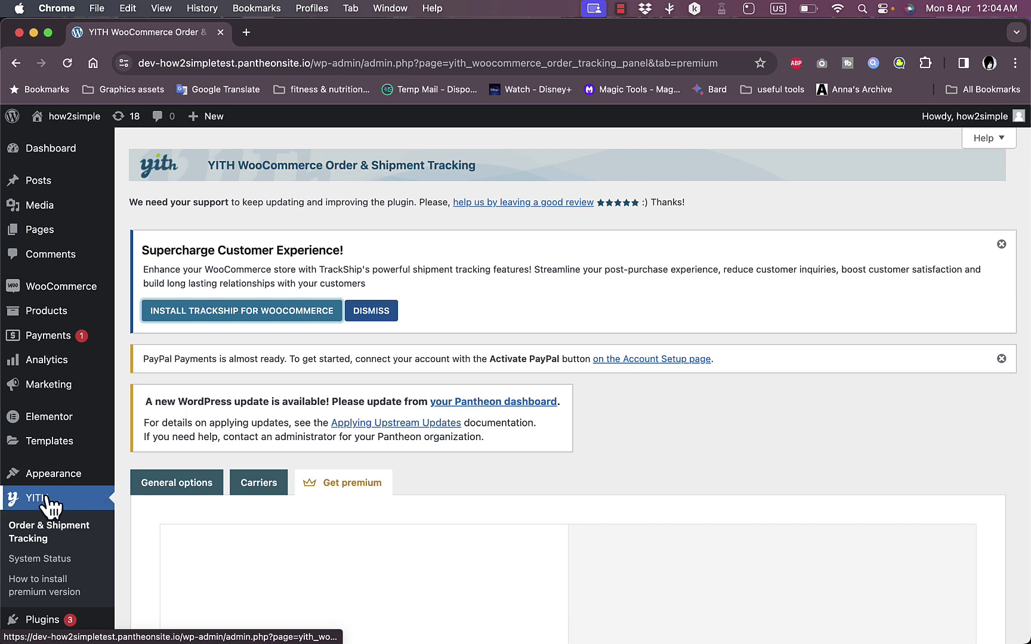
- Look over YITH's Get premium offer, then review its General tracking options
{"action": "scroll", "coordinate": [330, 425], "scroll_direction": "down", "scroll_amount": 6}
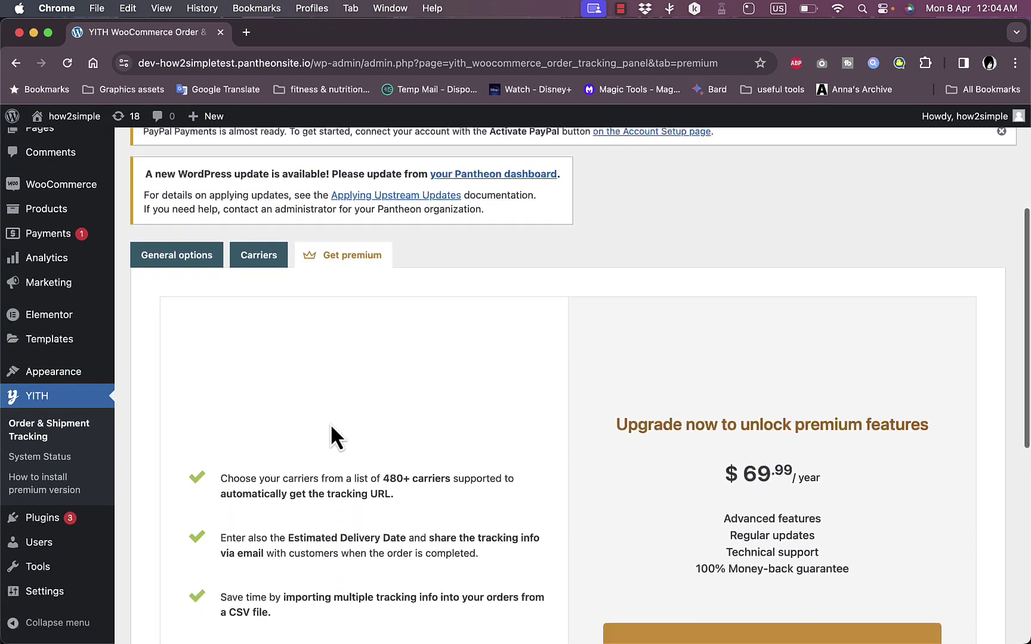
{"action": "scroll", "coordinate": [330, 424], "scroll_direction": "up", "scroll_amount": 7}
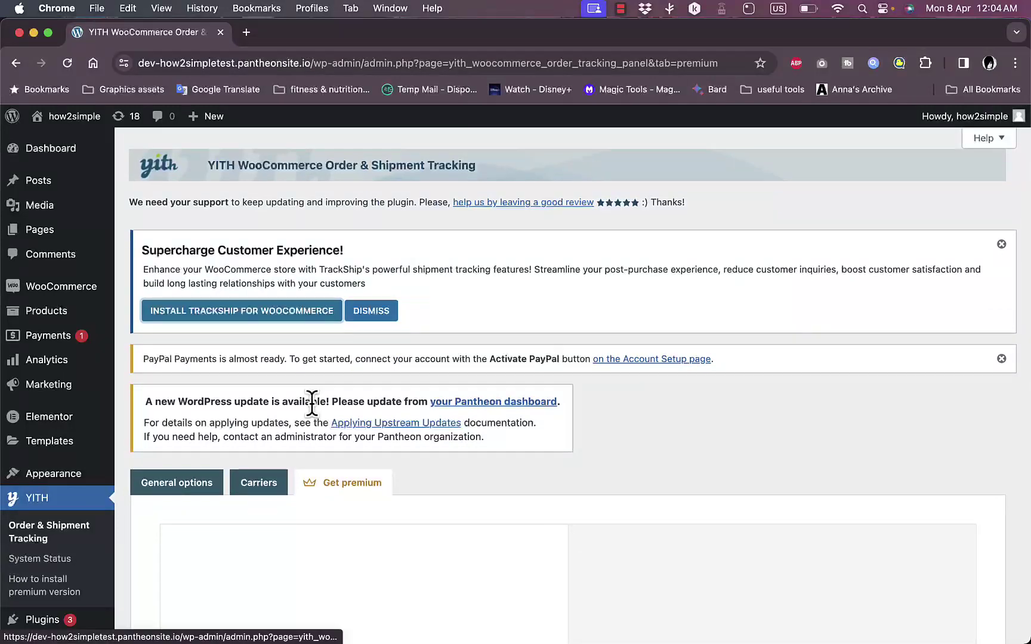
{"action": "left_click", "coordinate": [185, 491]}
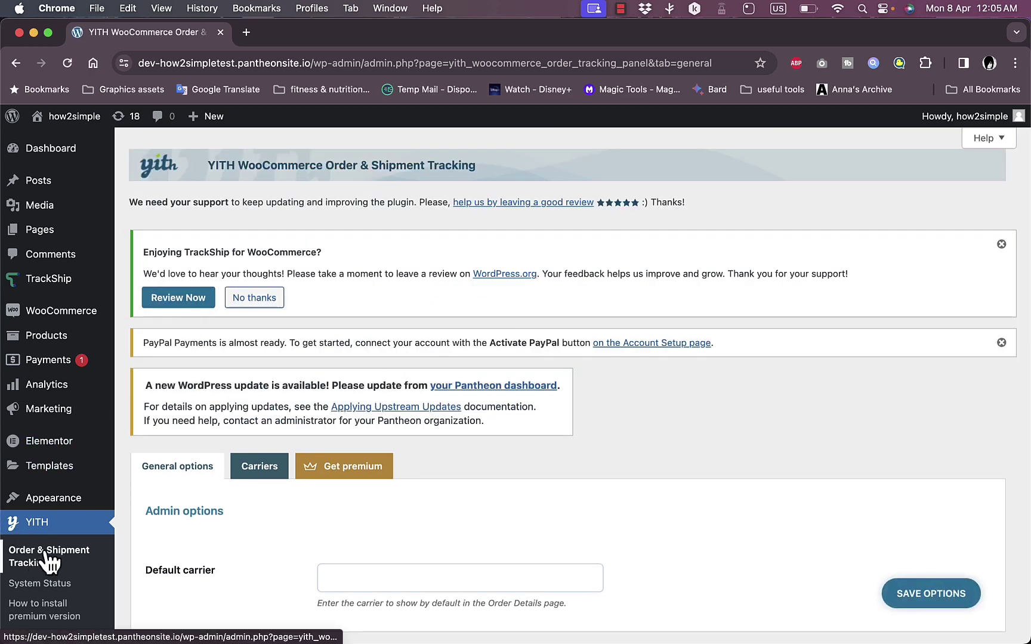
{"action": "scroll", "coordinate": [48, 556], "scroll_direction": "down", "scroll_amount": 3}
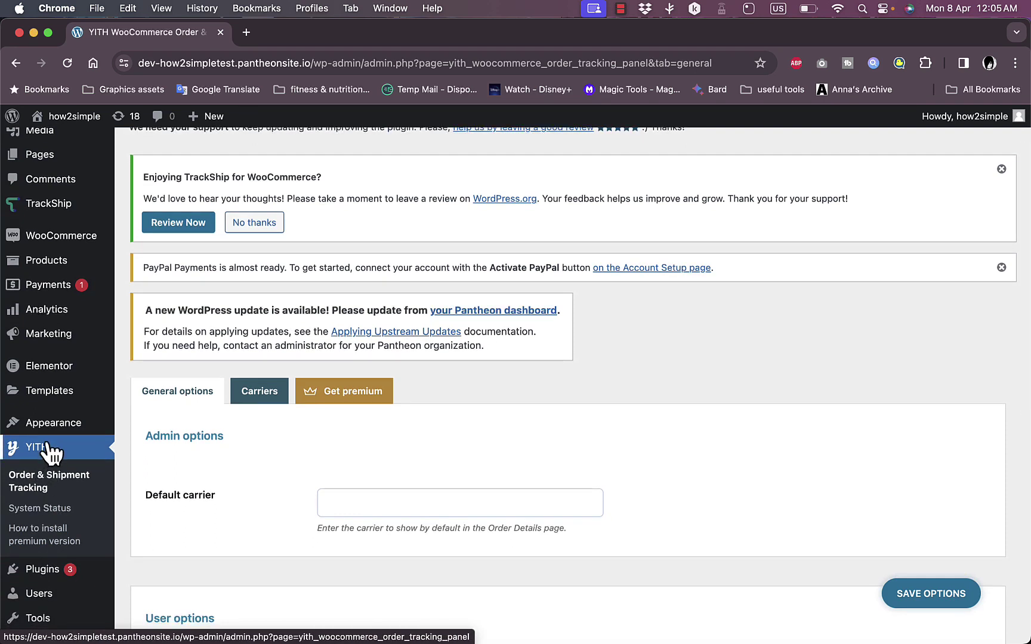
- Check YITH System Status requirements: WordPress 6.4.3, WooCommerce 8.7.0, PHP 8.1.27, 256 MB memory
{"action": "left_click", "coordinate": [57, 512]}
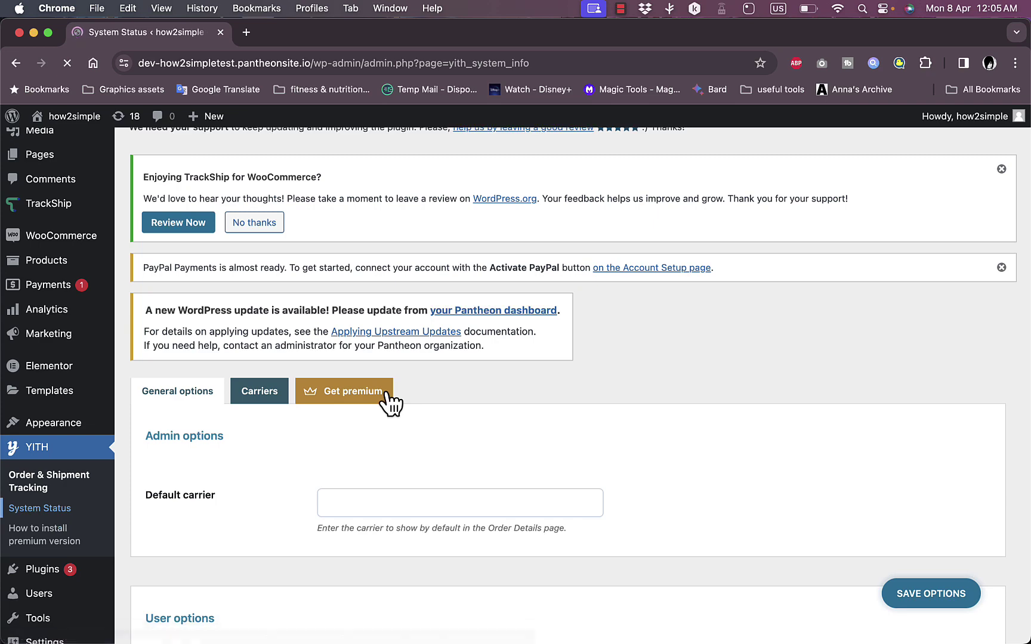
{"action": "scroll", "coordinate": [386, 392], "scroll_direction": "down", "scroll_amount": 4}
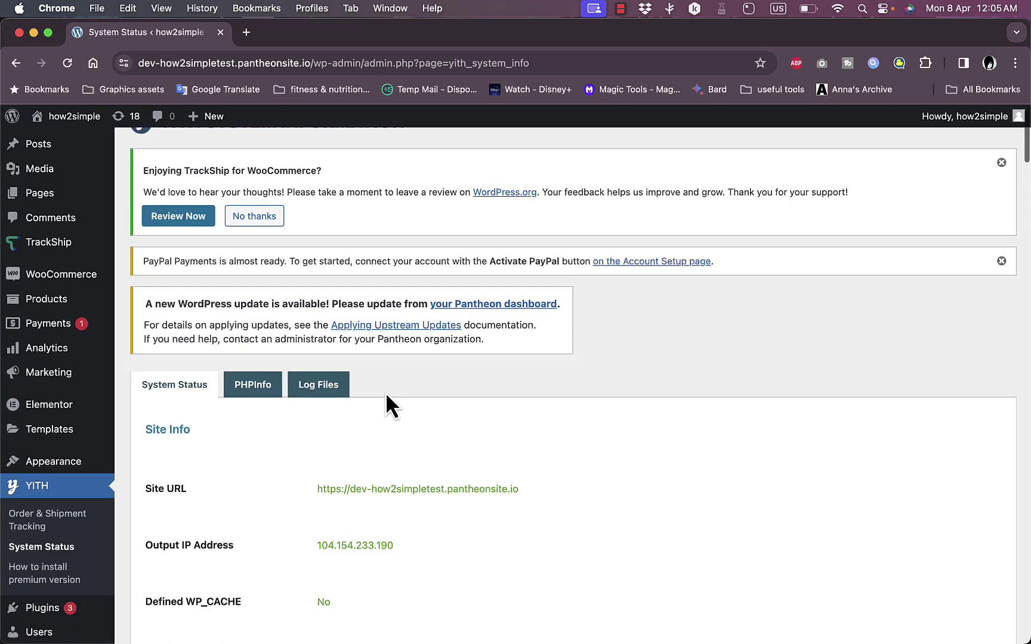
{"action": "scroll", "coordinate": [386, 392], "scroll_direction": "down", "scroll_amount": 10}
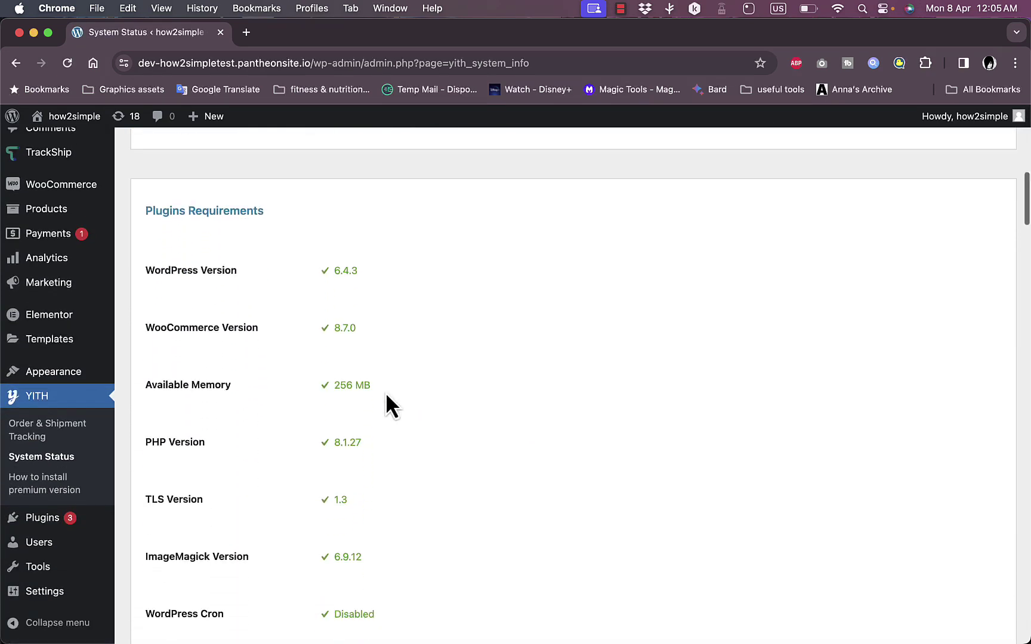
{"action": "scroll", "coordinate": [387, 392], "scroll_direction": "up", "scroll_amount": 15}
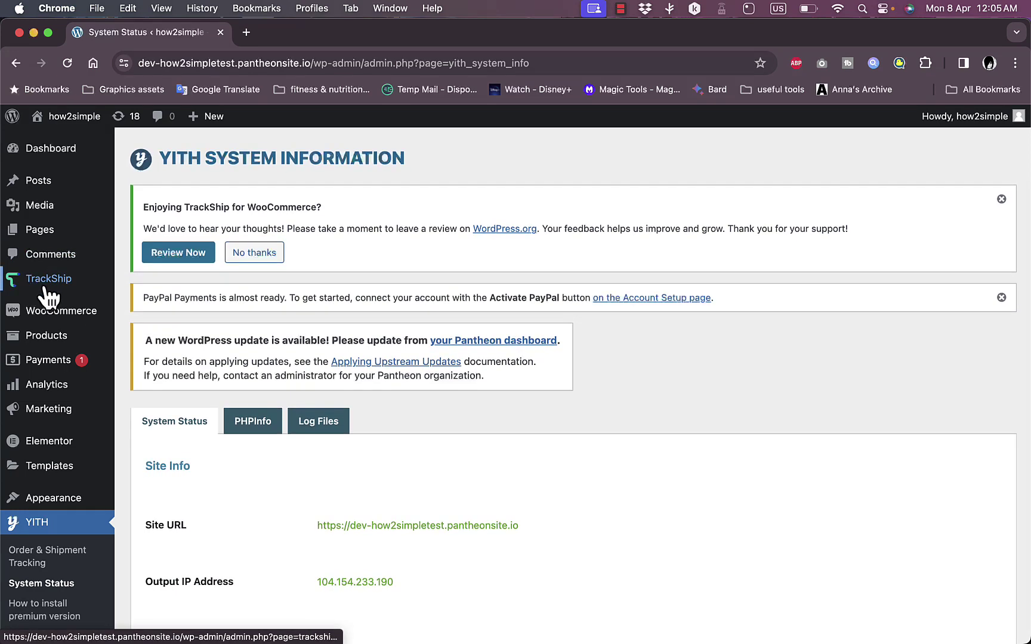
- Open the TrackShip dashboard and review its Connect your store page offering a free start
{"action": "left_click", "coordinate": [54, 291]}
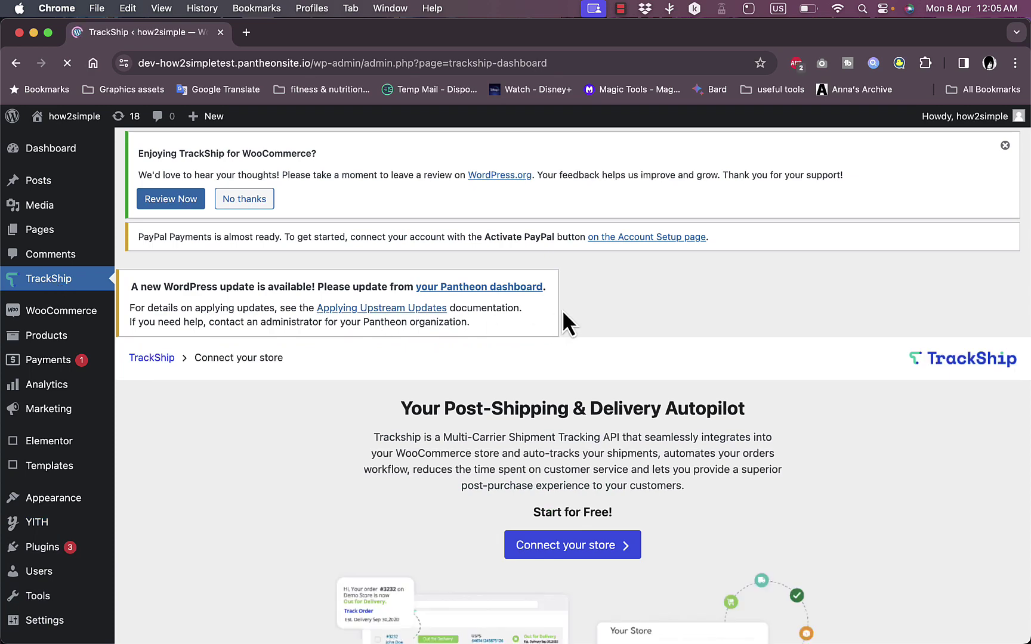
{"action": "scroll", "coordinate": [566, 322], "scroll_direction": "down", "scroll_amount": 4}
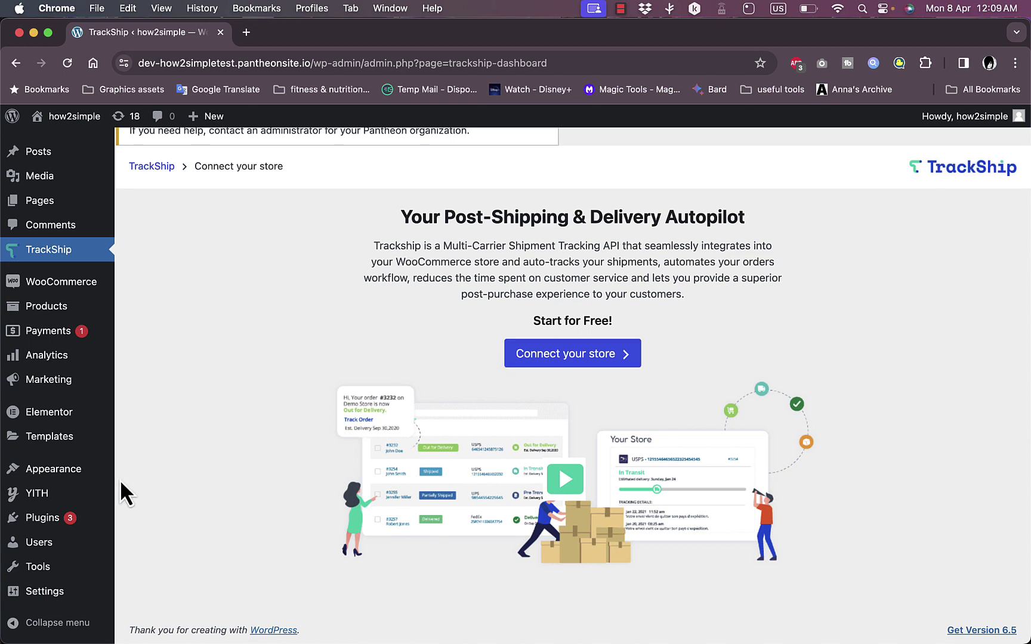
{"action": "mouse_move", "coordinate": [42, 501]}
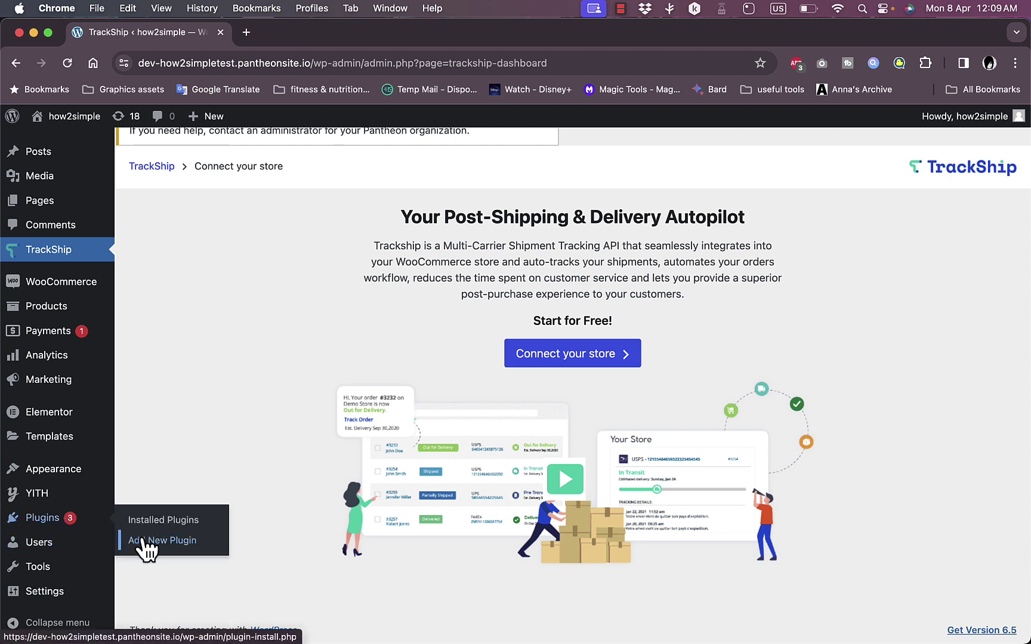
- Open Advanced Shipment Tracking's Settings from the Installed Plugins list
{"action": "mouse_move", "coordinate": [42, 522]}
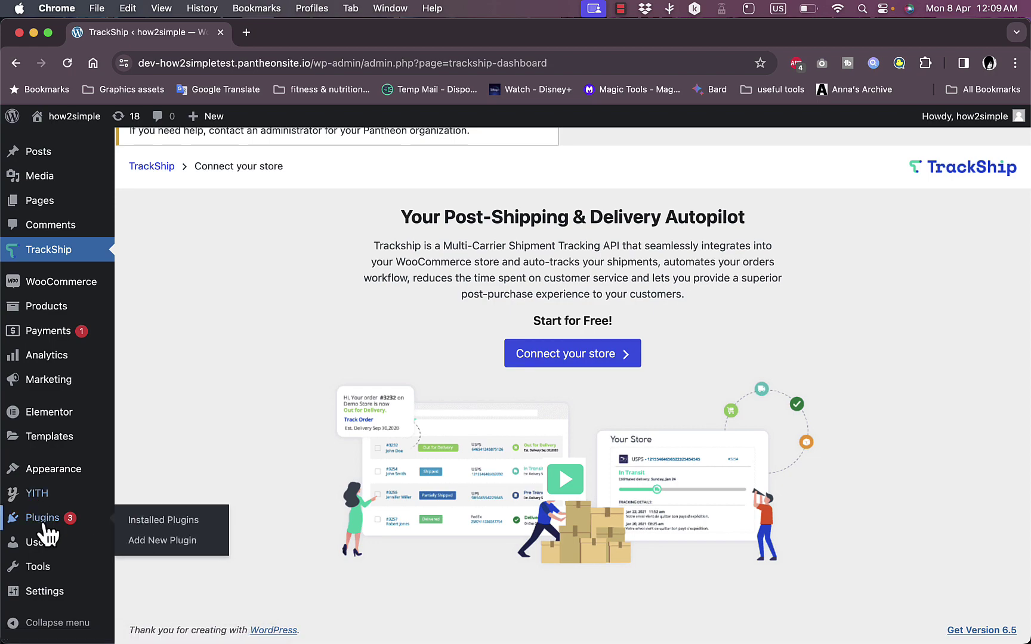
{"action": "left_click", "coordinate": [152, 524]}
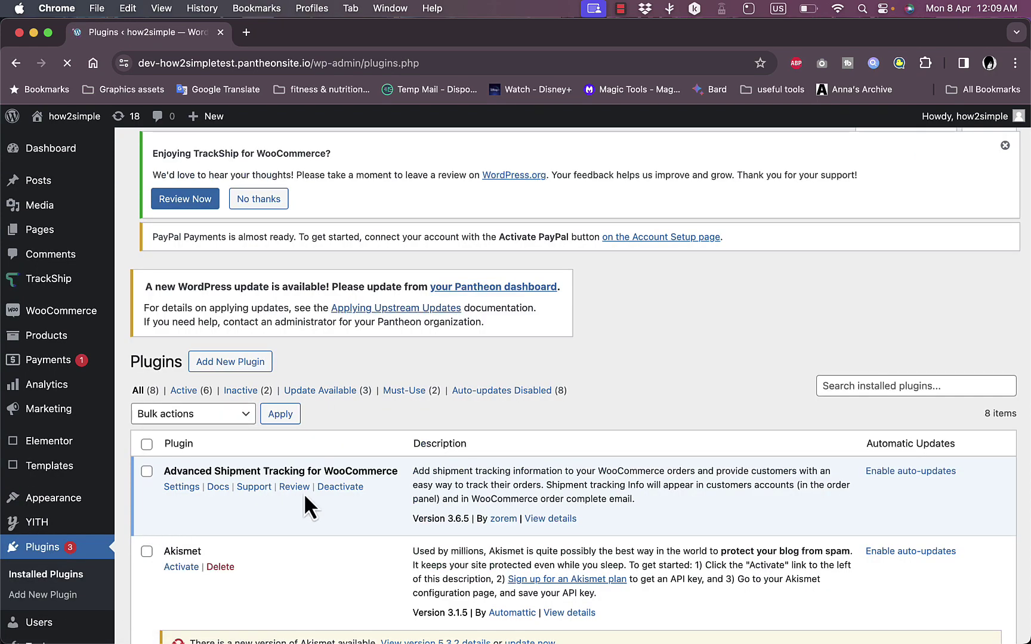
{"action": "scroll", "coordinate": [304, 499], "scroll_direction": "down", "scroll_amount": 5}
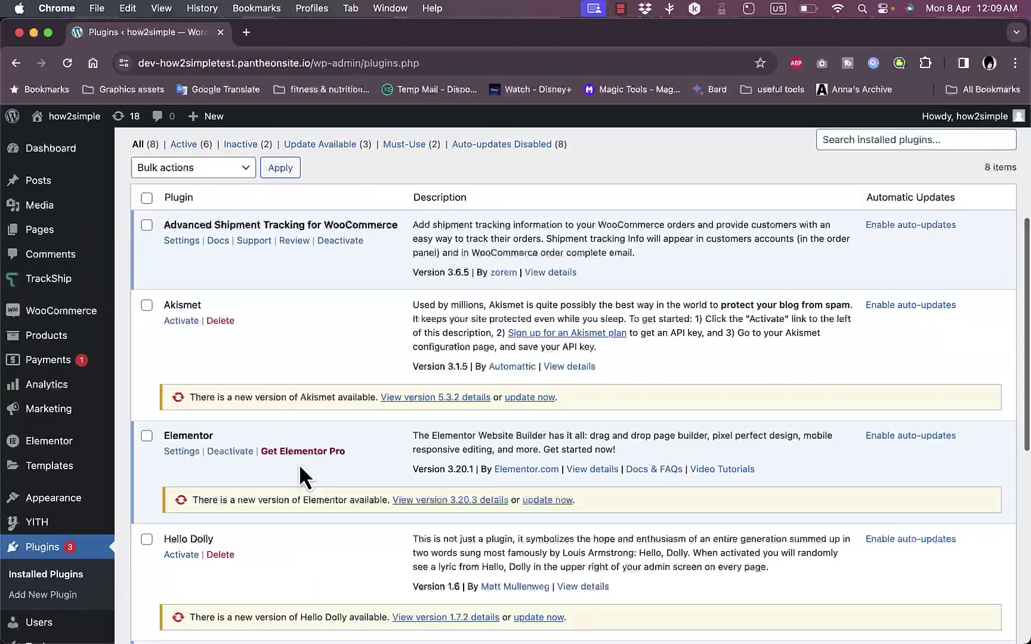
{"action": "left_click", "coordinate": [190, 242]}
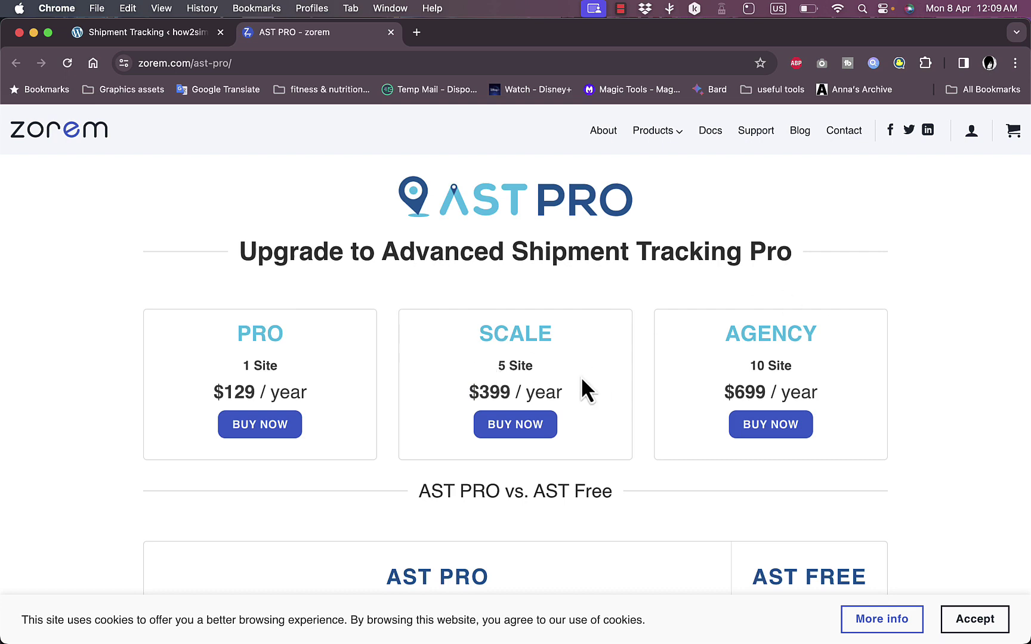
{"action": "scroll", "coordinate": [582, 382], "scroll_direction": "down", "scroll_amount": 6}
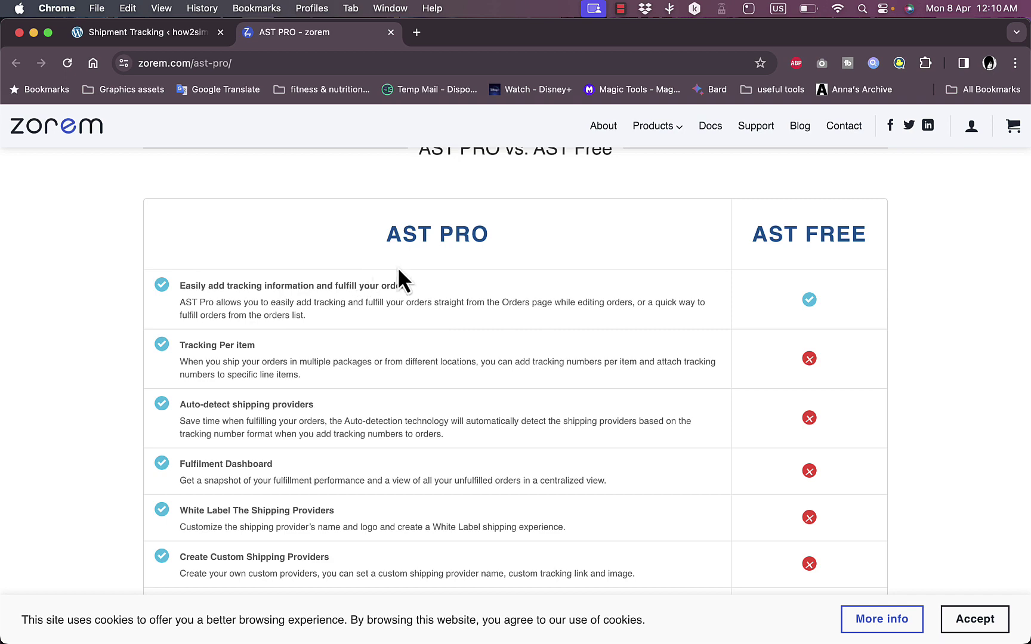
{"action": "scroll", "coordinate": [398, 266], "scroll_direction": "down", "scroll_amount": 4}
{"action": "scroll", "coordinate": [397, 266], "scroll_direction": "up", "scroll_amount": 9}
{"action": "scroll", "coordinate": [398, 267], "scroll_direction": "up", "scroll_amount": 2}
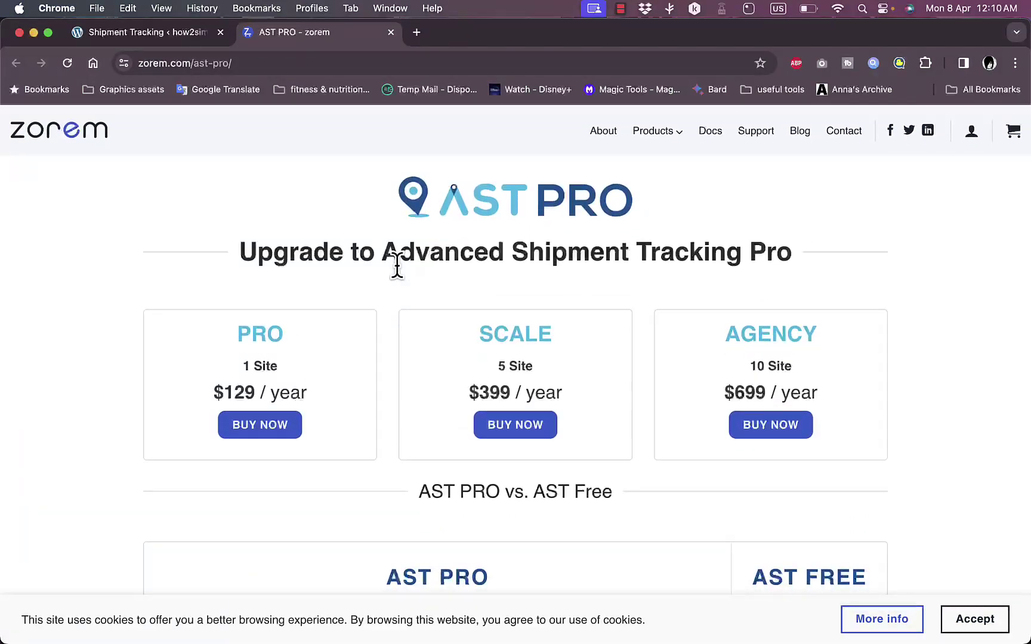